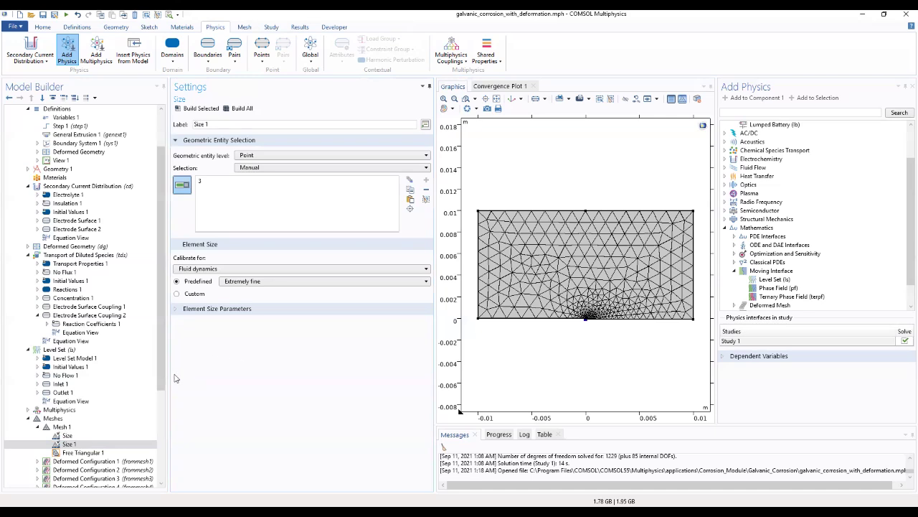
Add a Size node under Free Triangular 1 at boundary level, applied to lower boundaries 2 and 5 of the rectangle.
click(85, 453)
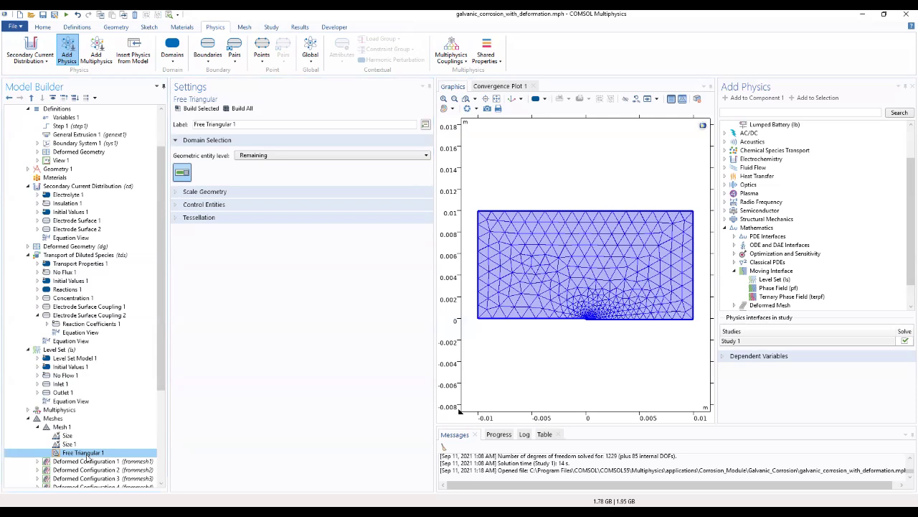
right_click(86, 455)
click(113, 291)
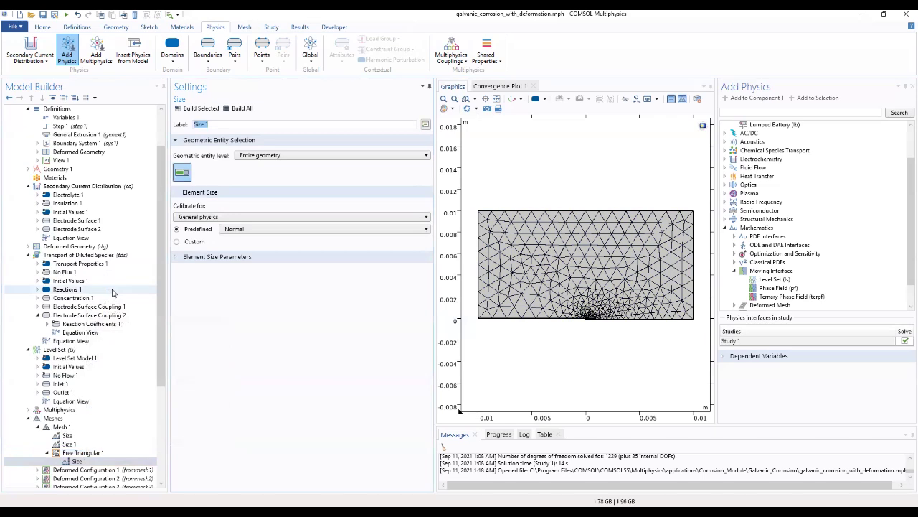
click(273, 156)
click(277, 183)
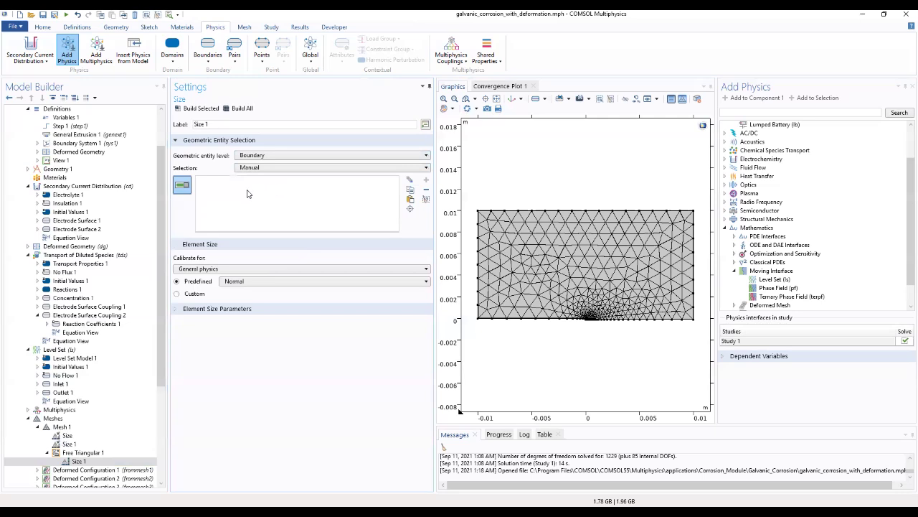
click(537, 318)
click(636, 320)
Set the new Size node's predefined element size to Extremely fine and build the whole mesh.
click(267, 281)
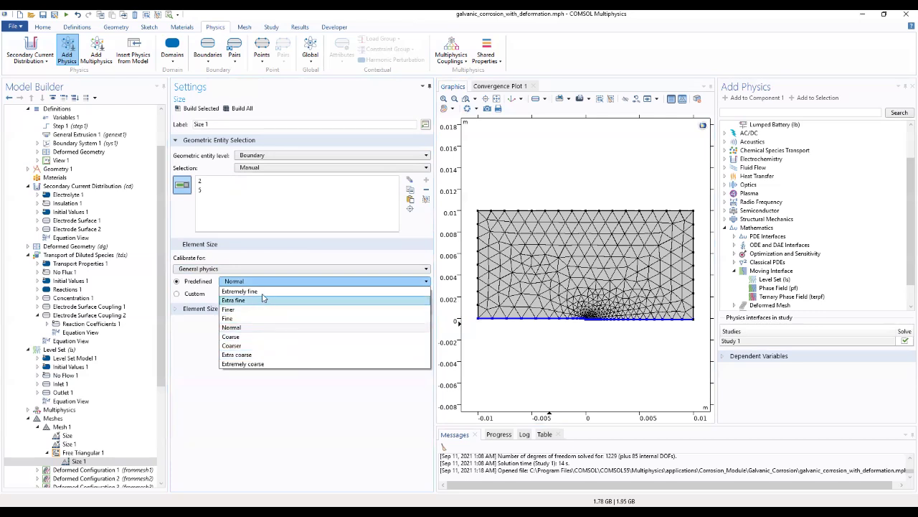
click(263, 292)
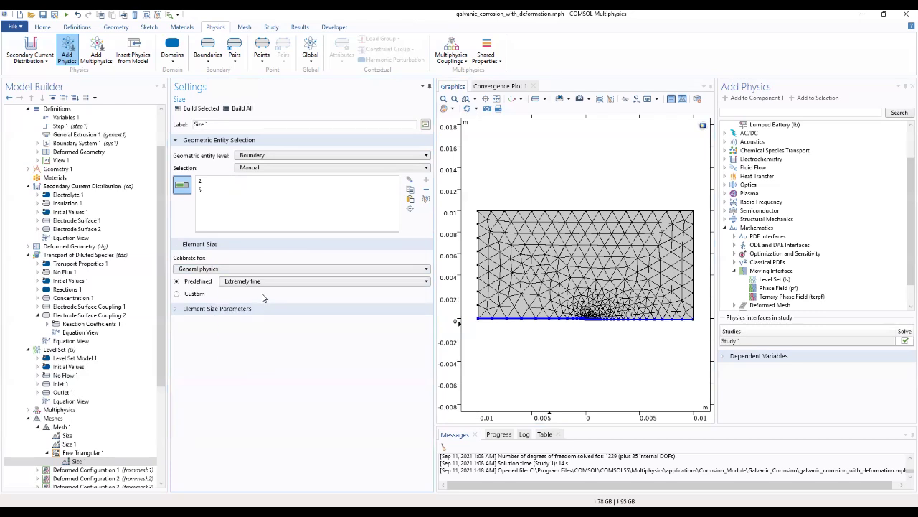
click(237, 109)
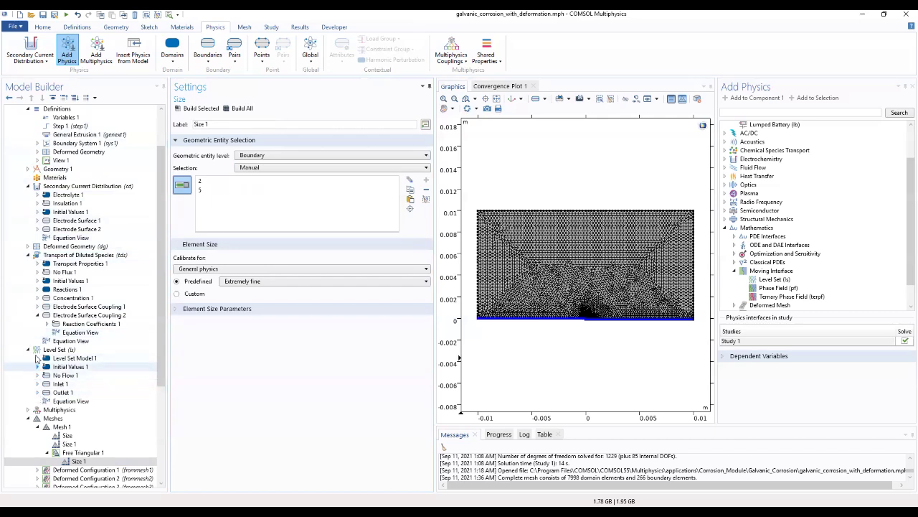
Exclude Deformed Geometry, Transport of Diluted Species and Level Set from the Current Distribution Initialization step of Study 1.
scroll(46, 398, down, 4)
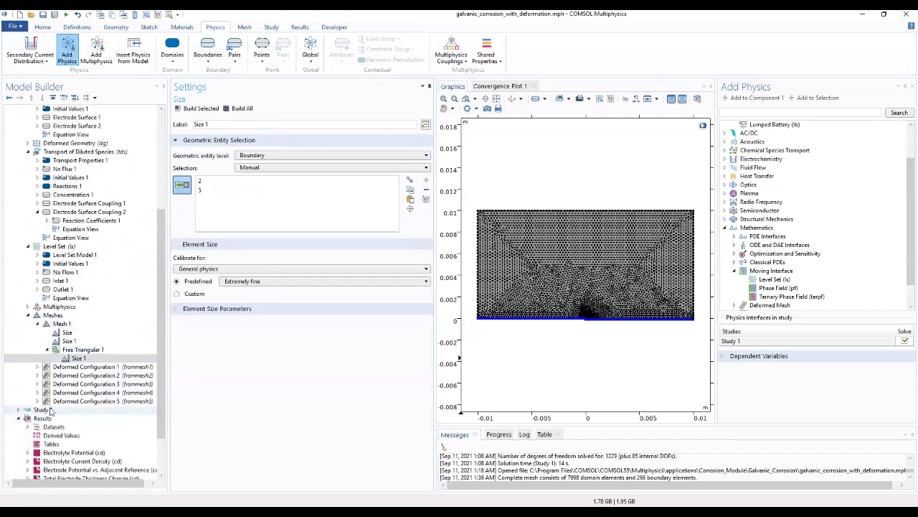
click(44, 411)
click(18, 411)
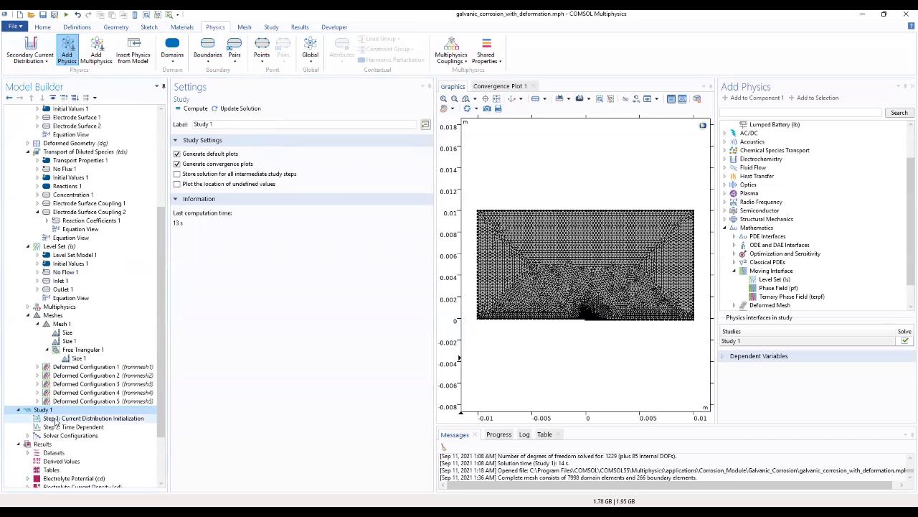
click(56, 419)
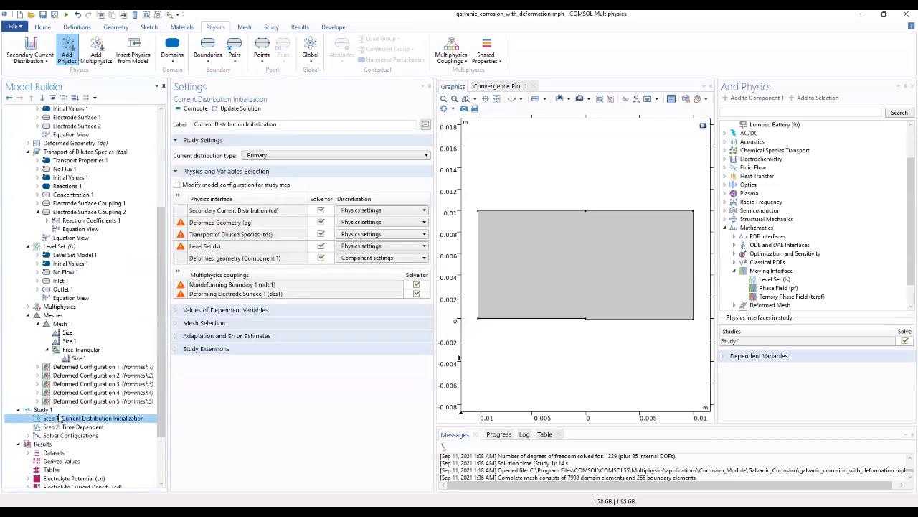
click(321, 234)
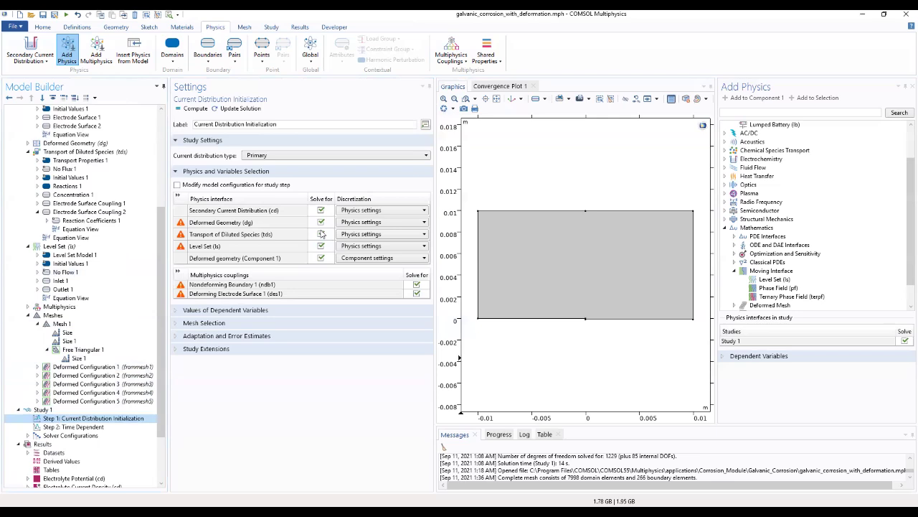
click(320, 234)
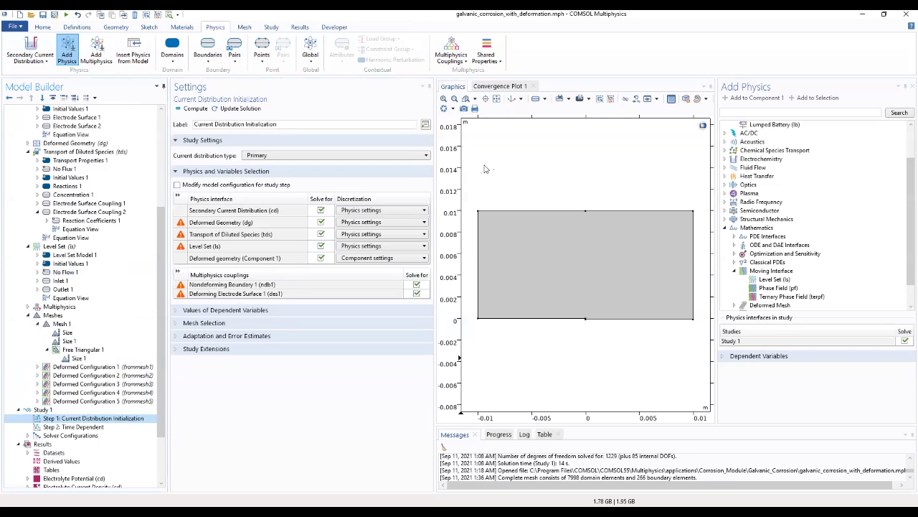
click(321, 221)
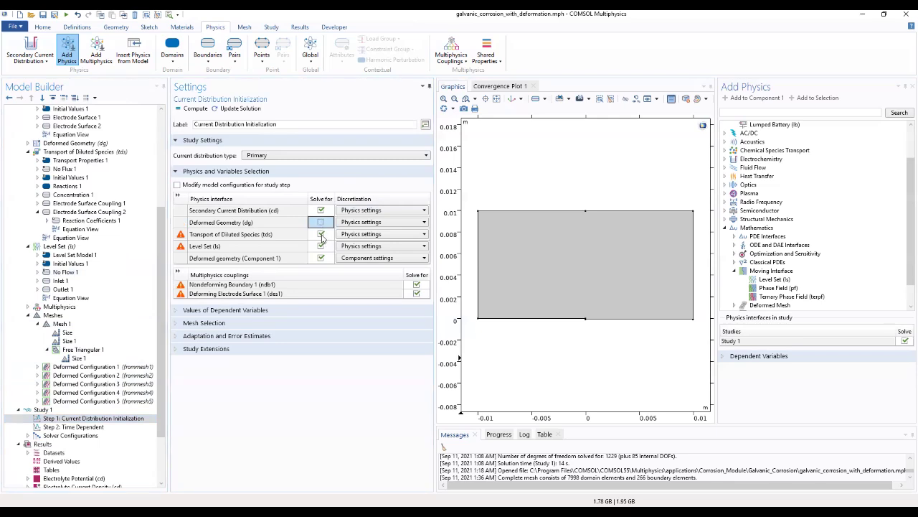
click(321, 234)
click(320, 246)
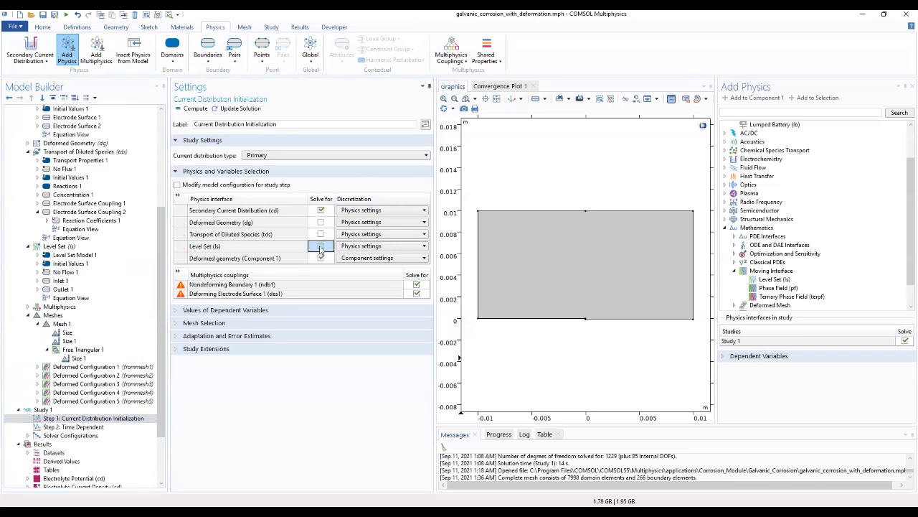
Exclude the Nondeforming Boundary 1 and Deforming Electrode Surface 1 couplings from the initialization step and compute the study, closing the Add Physics window.
click(417, 286)
click(417, 293)
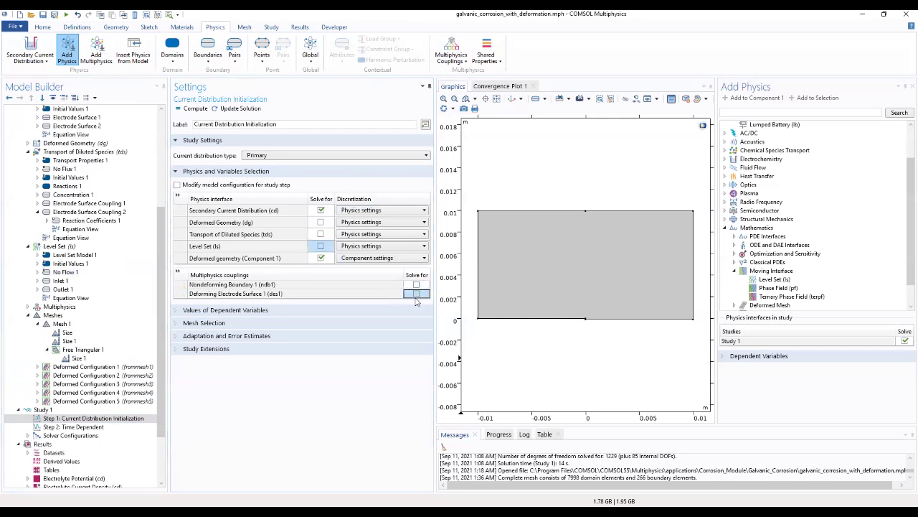
click(195, 108)
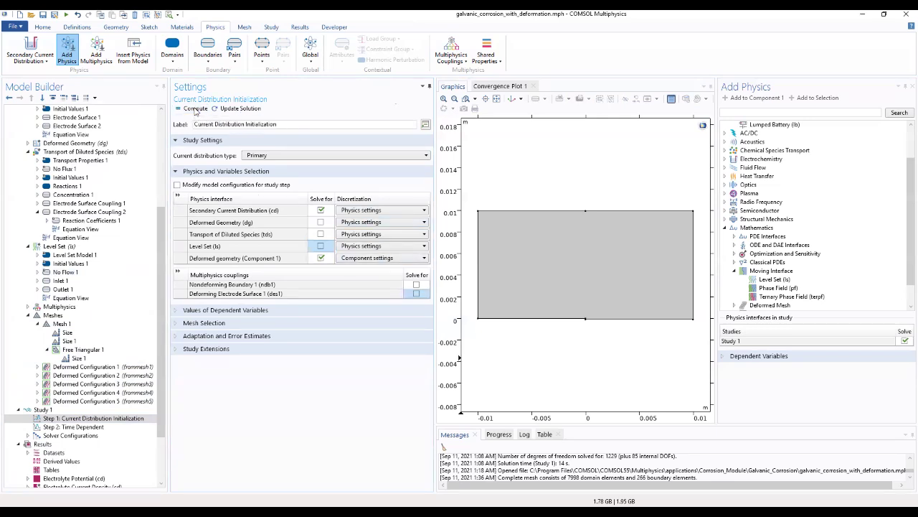
click(906, 86)
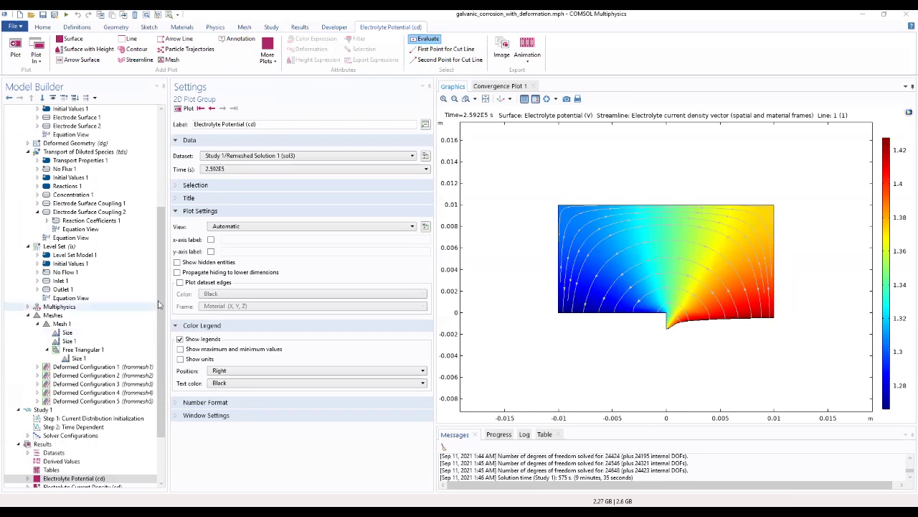
Set the separating distance of Streamline 1 in the Electrolyte Potential plot to 0.035 and replot.
scroll(153, 373, down, 3)
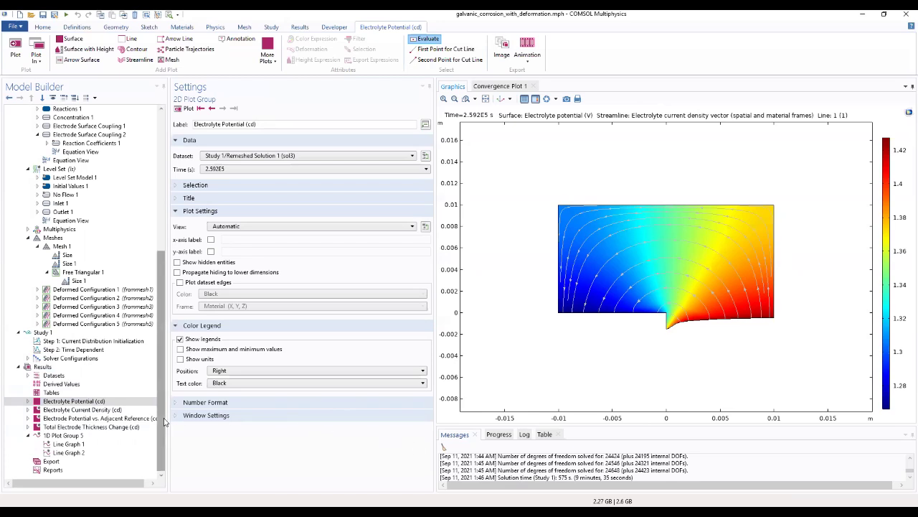
click(27, 402)
click(63, 419)
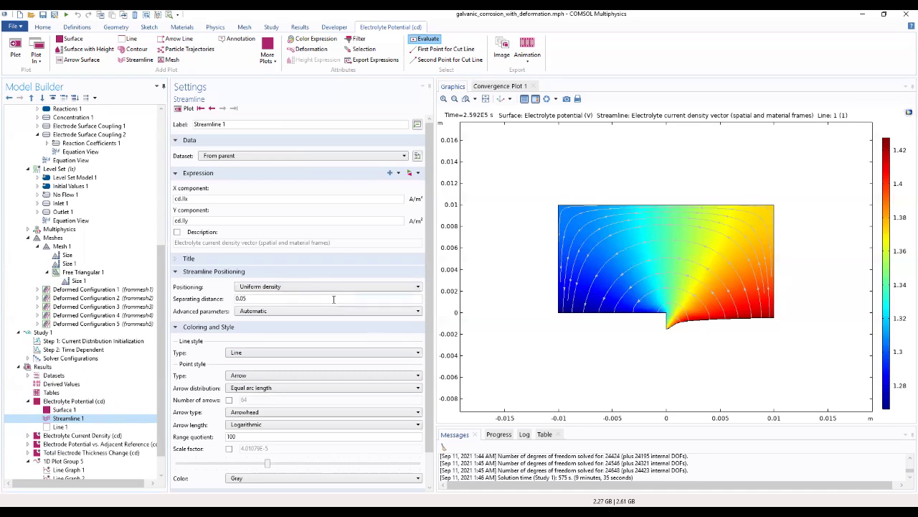
drag(334, 299, 223, 307)
text(0.035)
key(Return)
drag(429, 359, 425, 388)
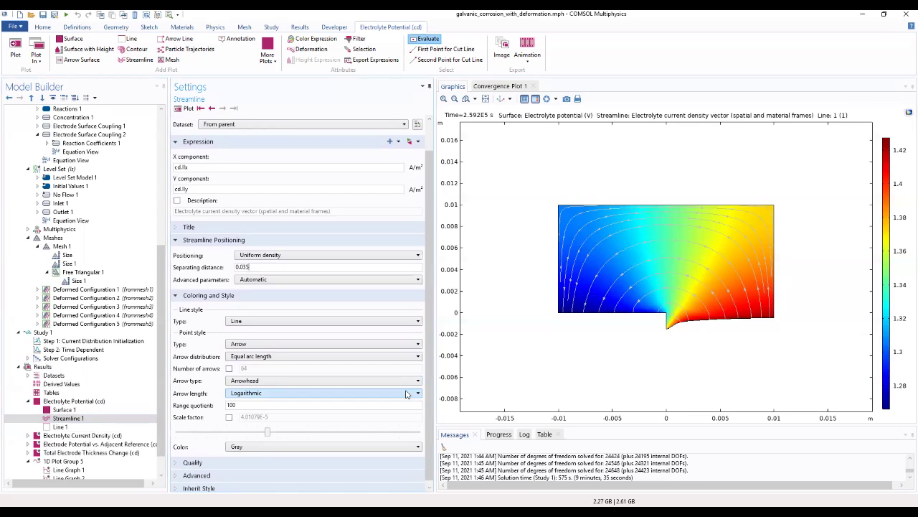
click(182, 108)
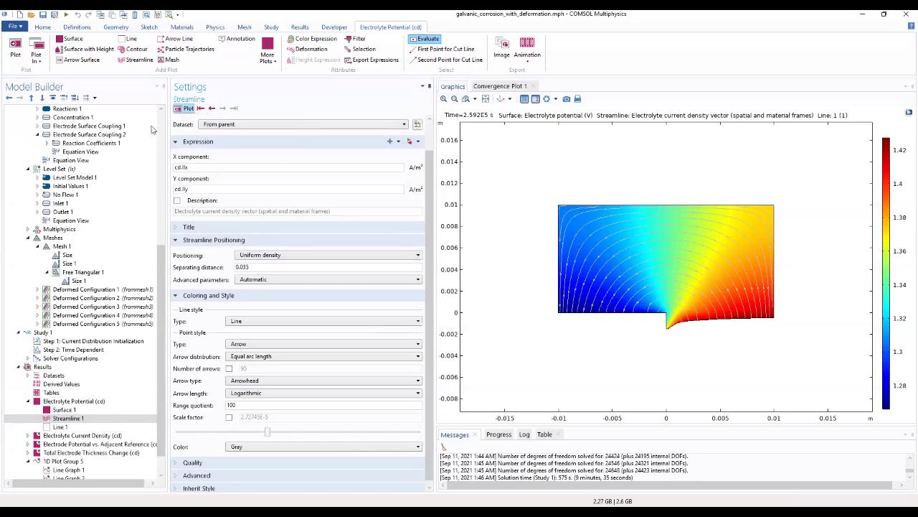
Add a second Surface plot to the Electrolyte Potential group with the expression 1.
click(74, 400)
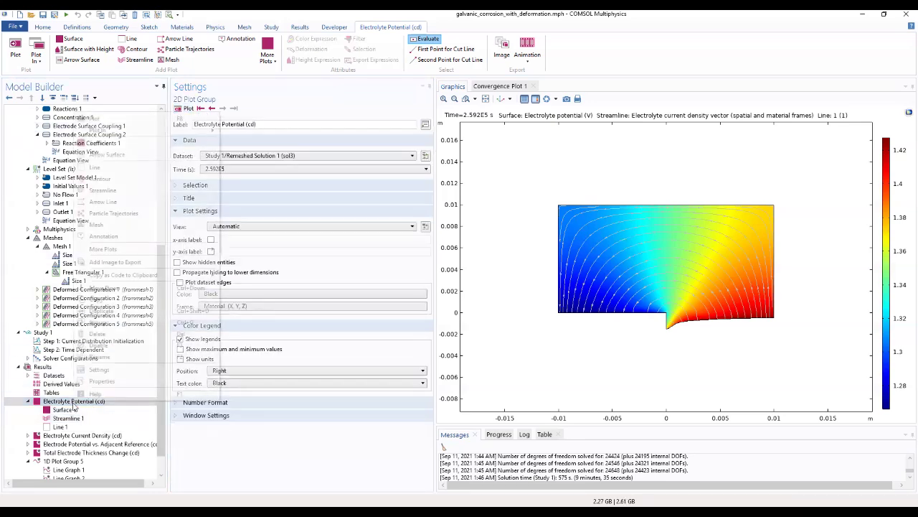
right_click(74, 400)
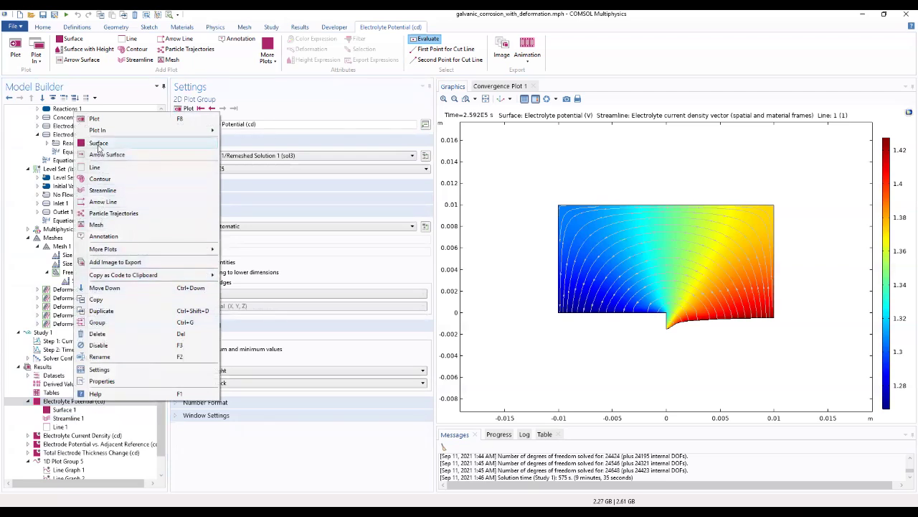
click(99, 145)
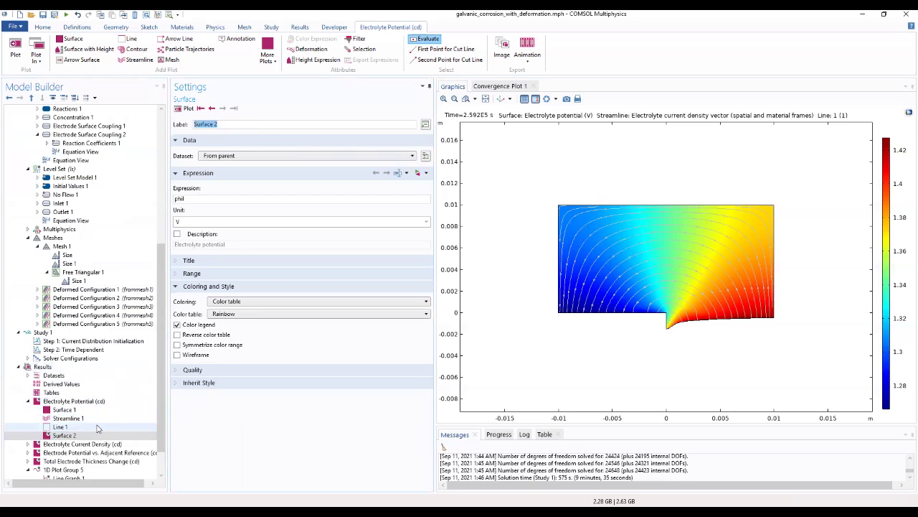
click(200, 198)
text(1)
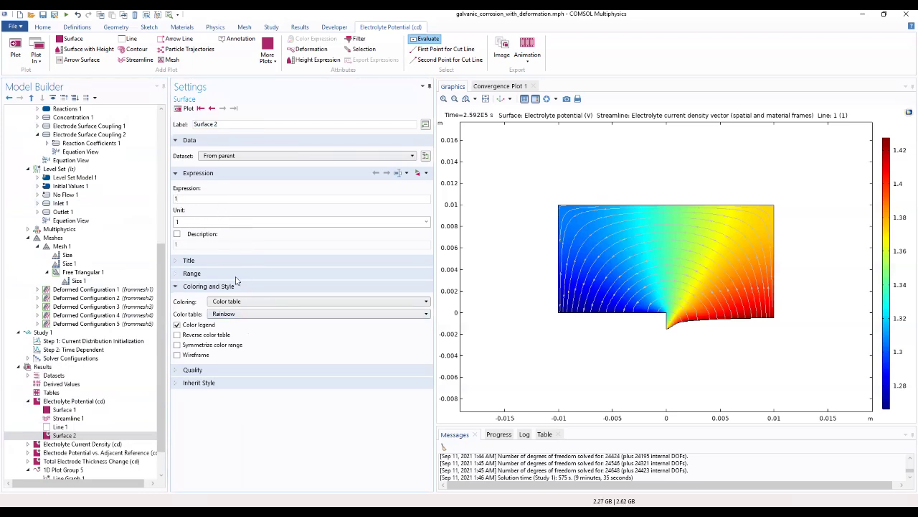
Give Surface 2 a uniform gray coloring.
click(244, 302)
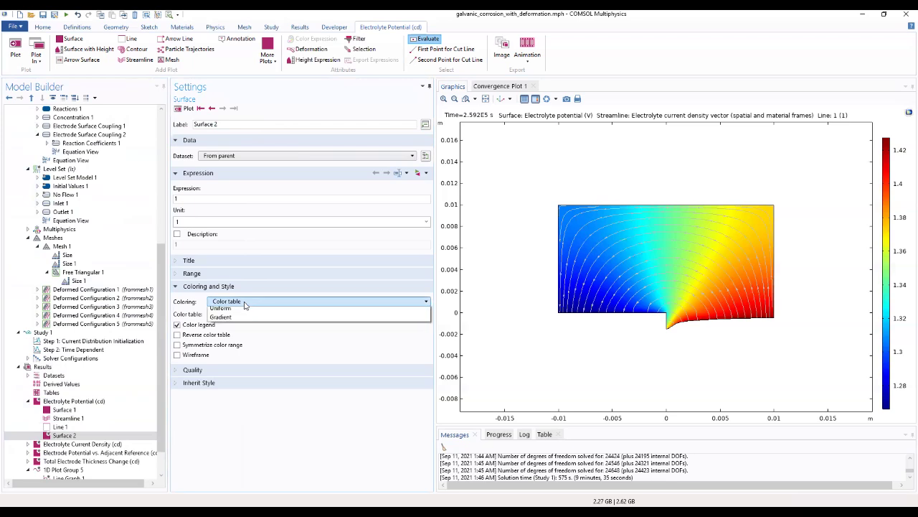
click(244, 324)
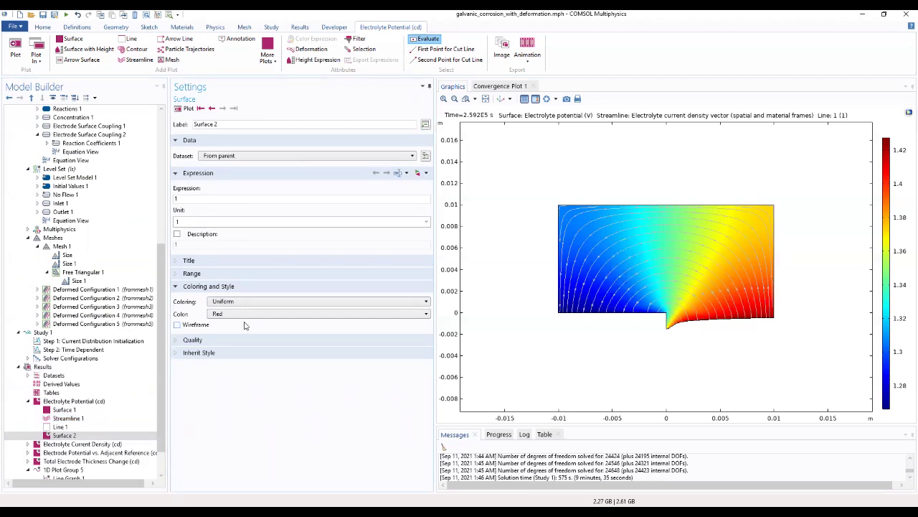
click(336, 316)
click(305, 359)
Add a Filter to Surface 2 with the logical inclusion expression ls.Vf1>=0.5 and plot it.
click(75, 435)
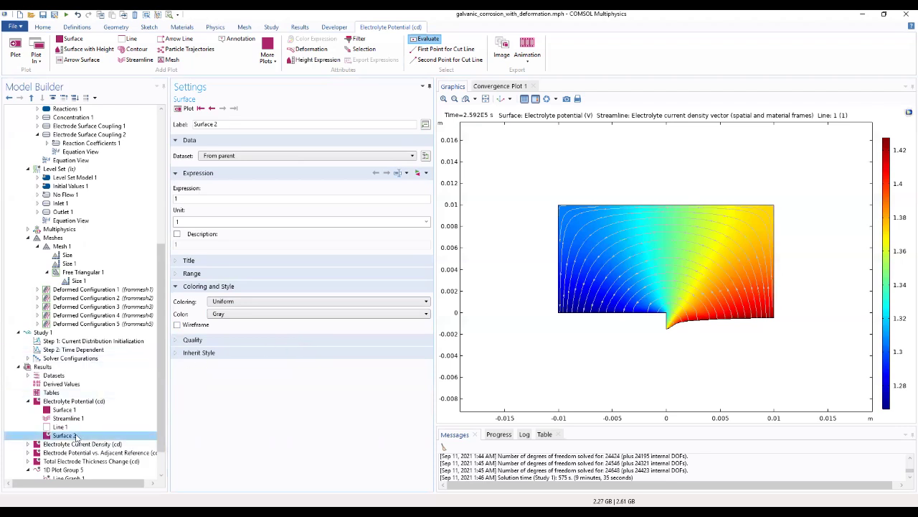
right_click(75, 436)
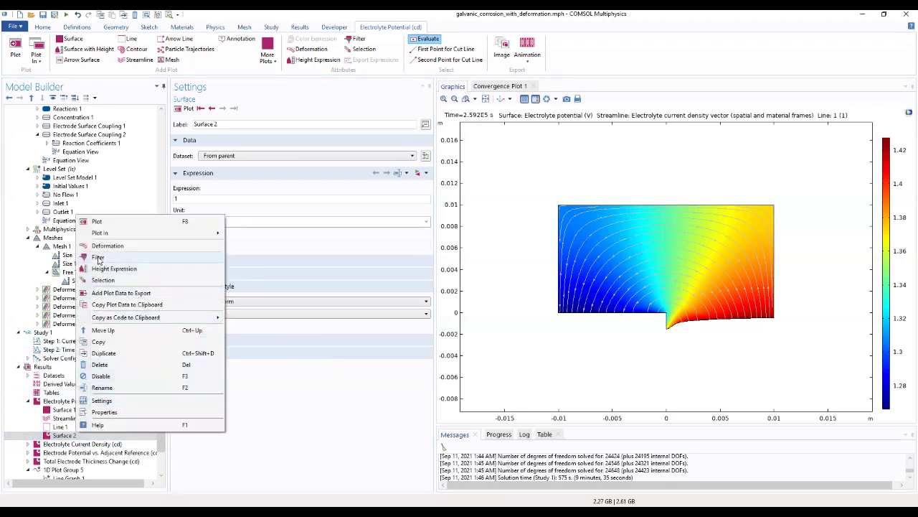
click(98, 260)
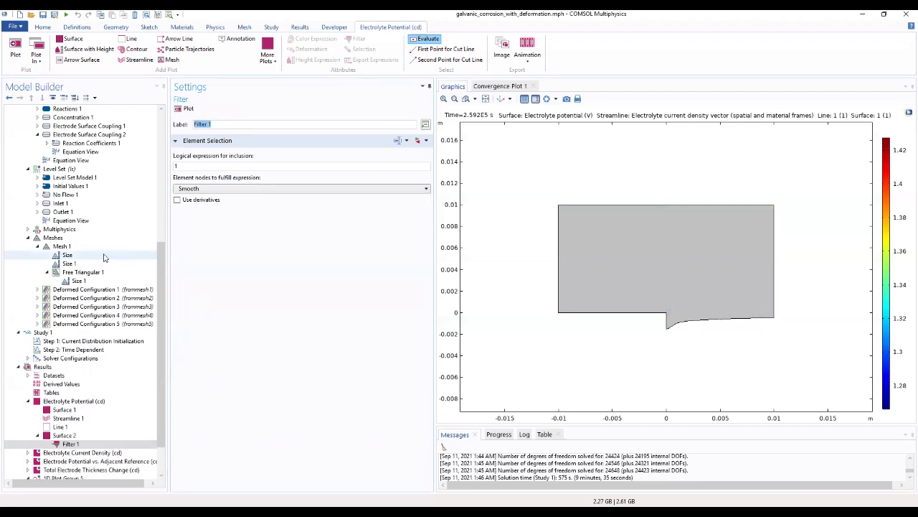
double_click(183, 166)
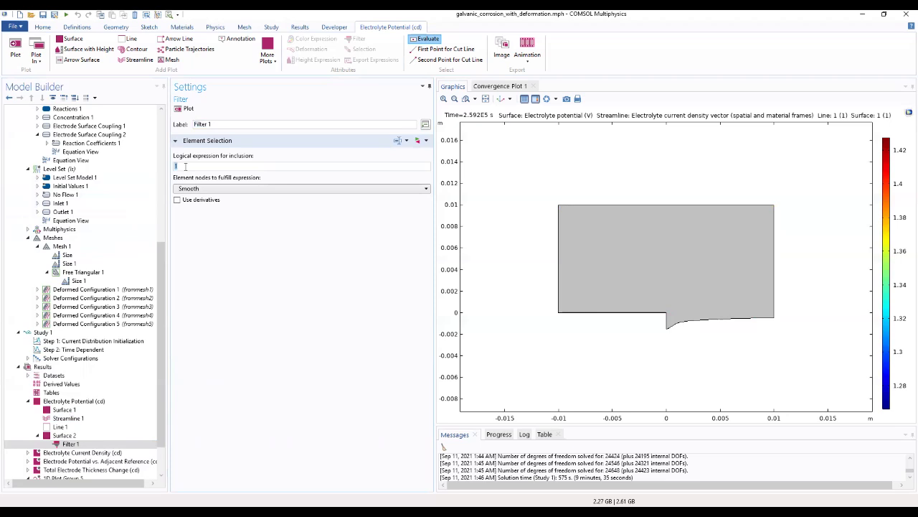
text(ls.Vf1)
text(>=0.5)
click(180, 111)
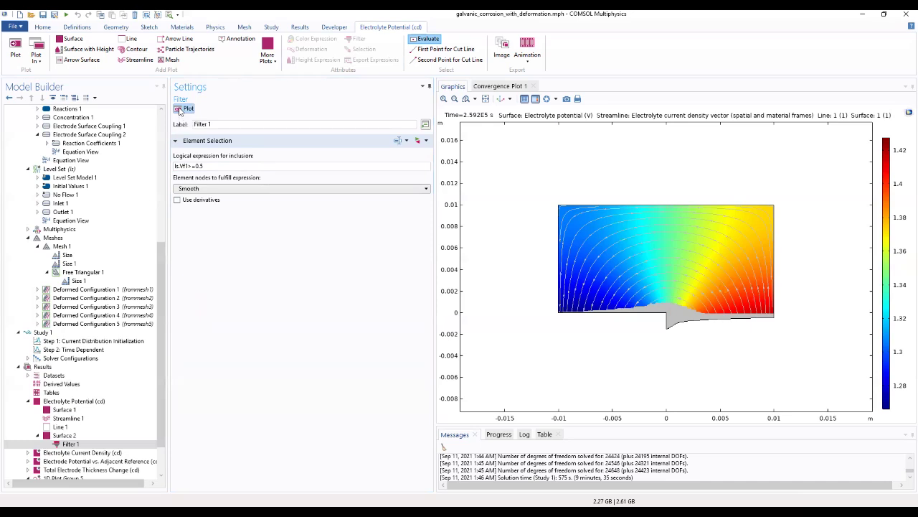
Add a new 2D plot group to the results.
click(81, 402)
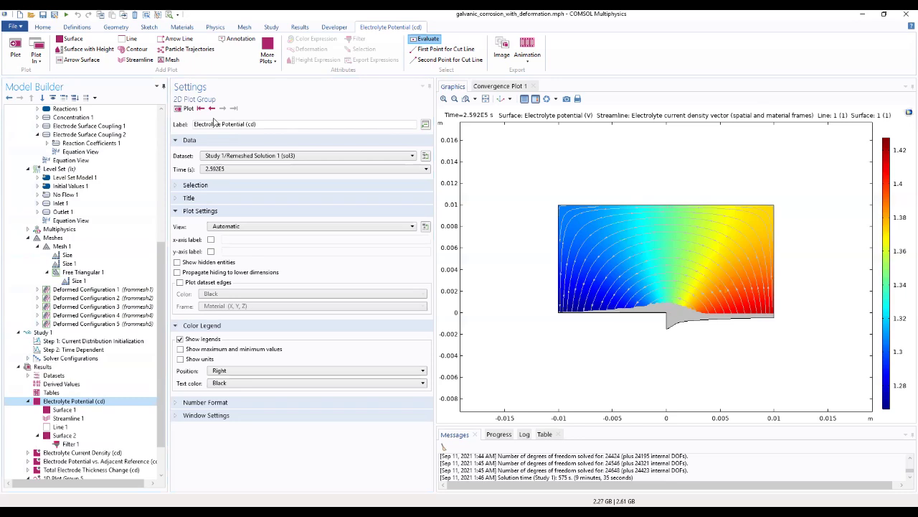
click(47, 368)
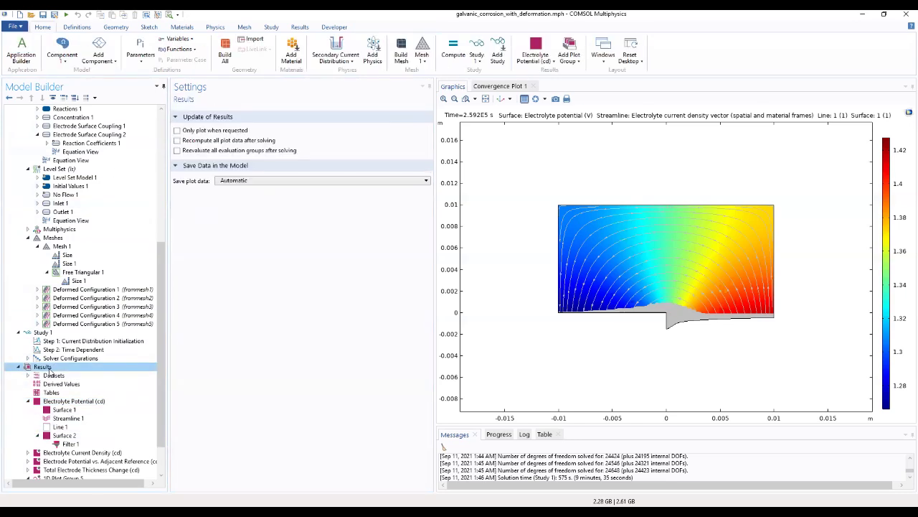
right_click(50, 371)
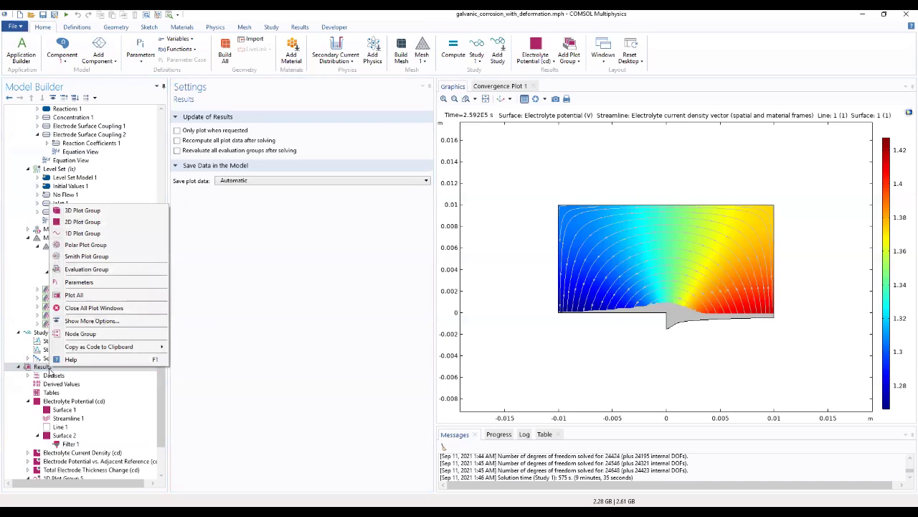
click(84, 226)
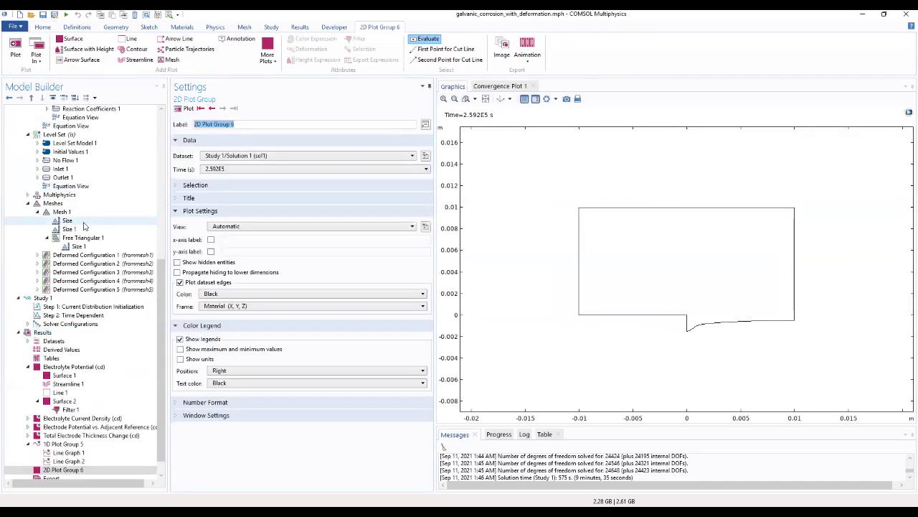
Set the new 2D plot group's dataset to Study 1/Remeshed Solution 1 (sol3) and its time to 2.592E5 s.
click(258, 155)
click(260, 193)
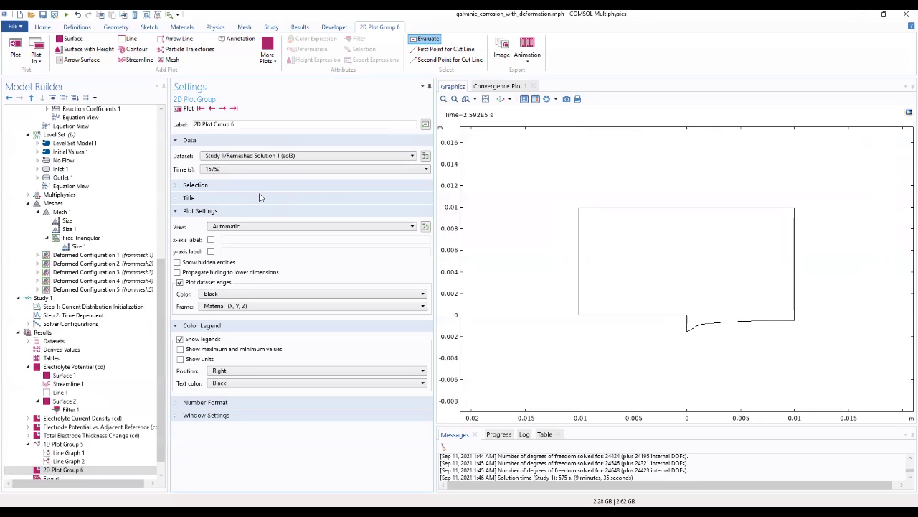
click(226, 169)
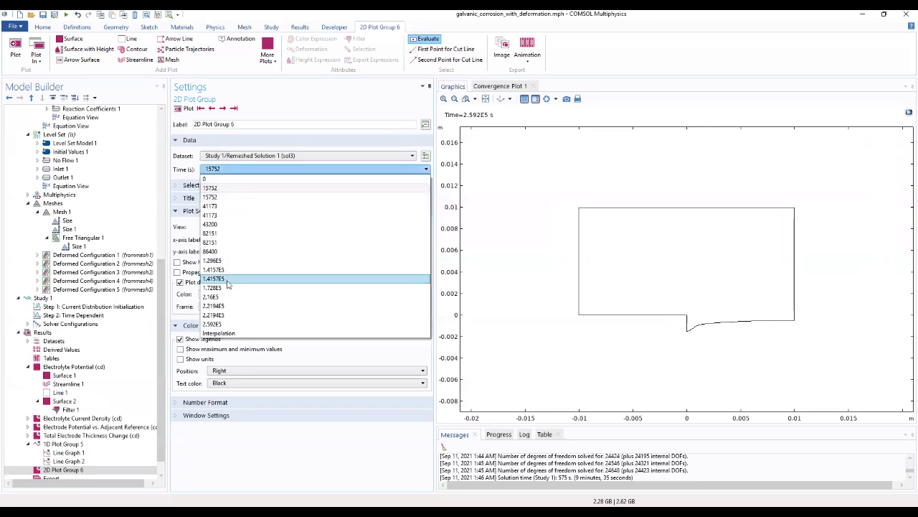
click(233, 323)
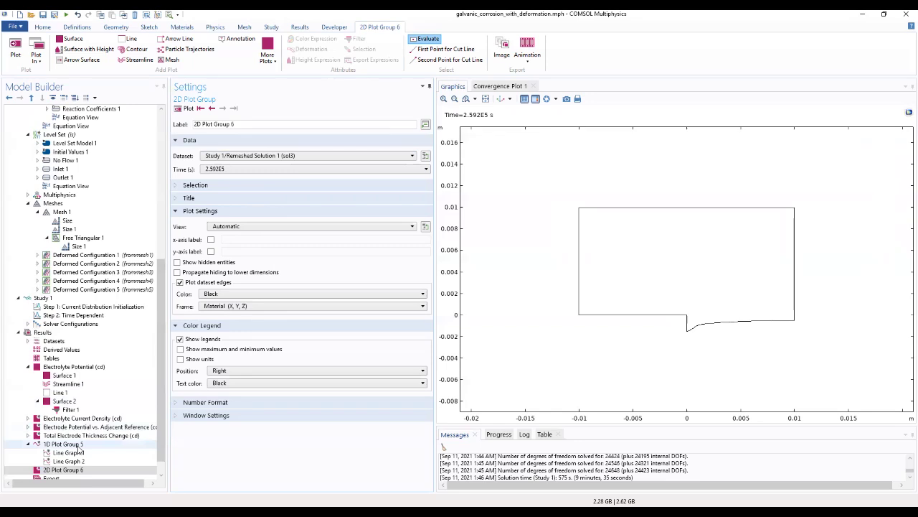
Add a Surface plot with the expression ls.Vf1 to 2D Plot Group 6 and plot it.
click(52, 470)
right_click(52, 469)
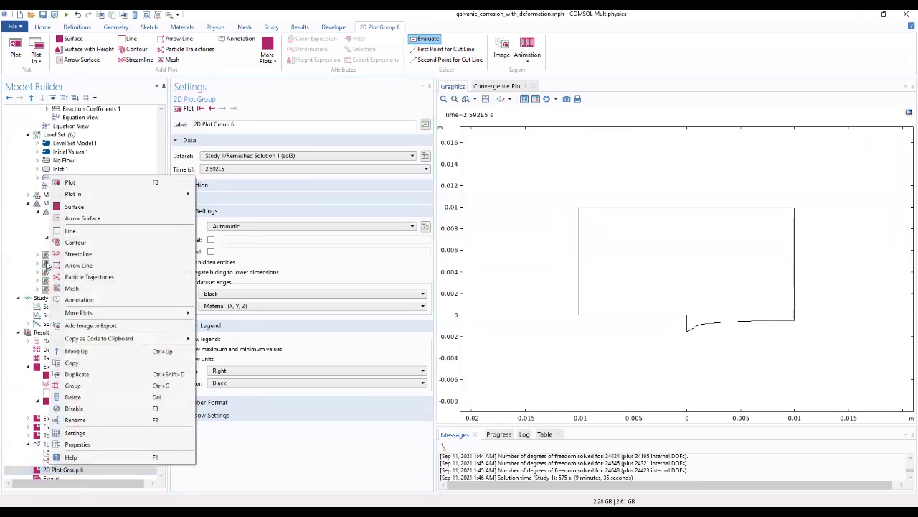
click(73, 208)
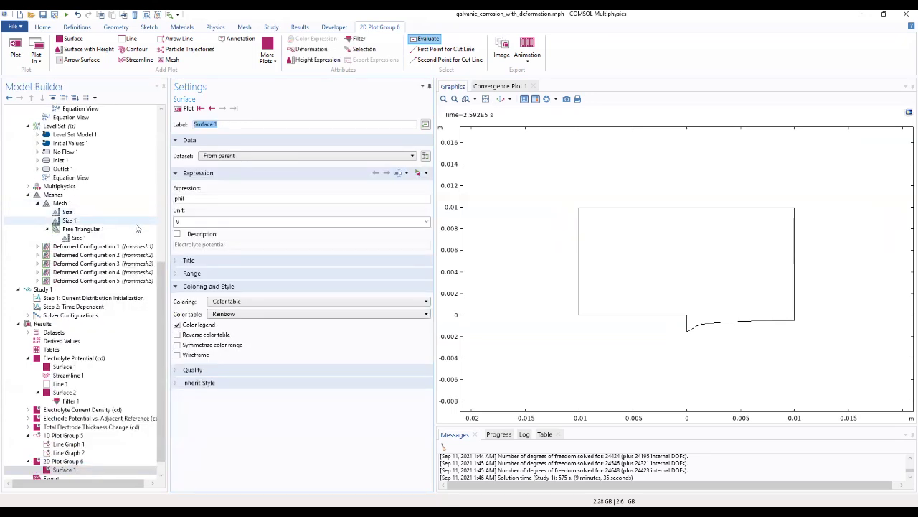
click(194, 199)
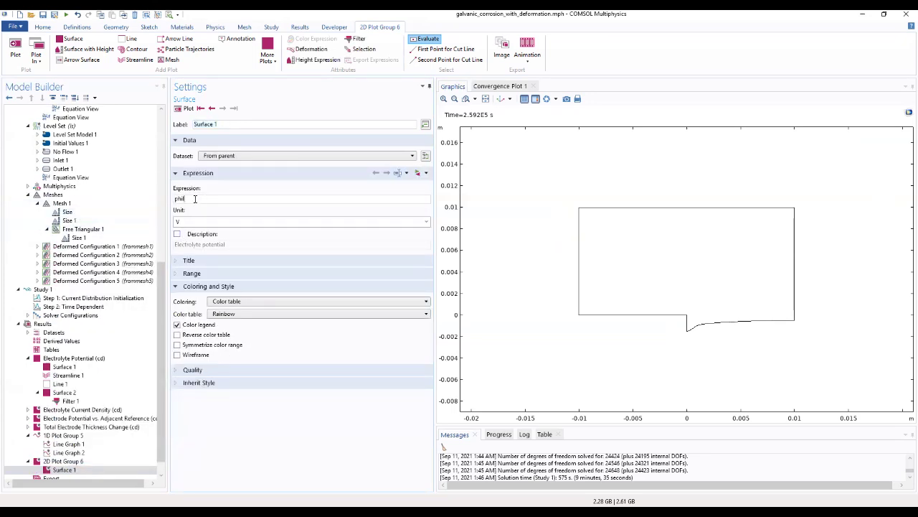
double_click(191, 199)
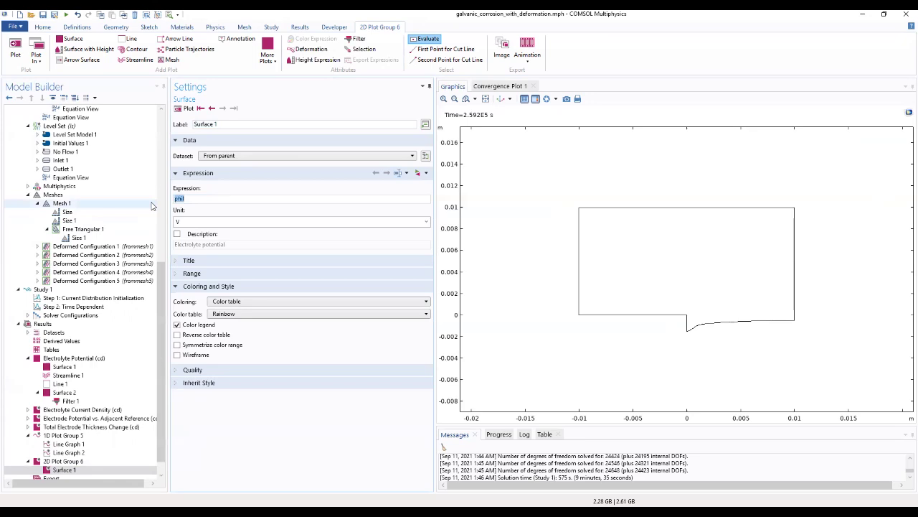
text(ls.Vf1)
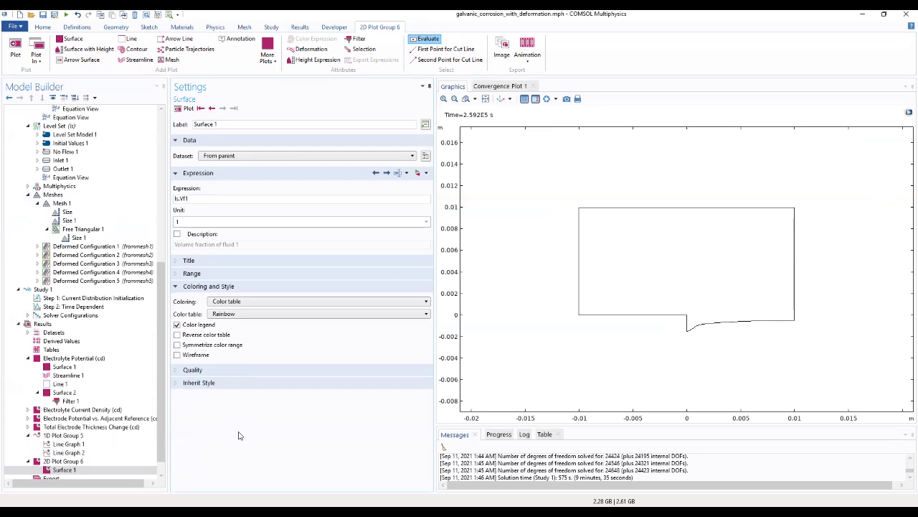
click(179, 109)
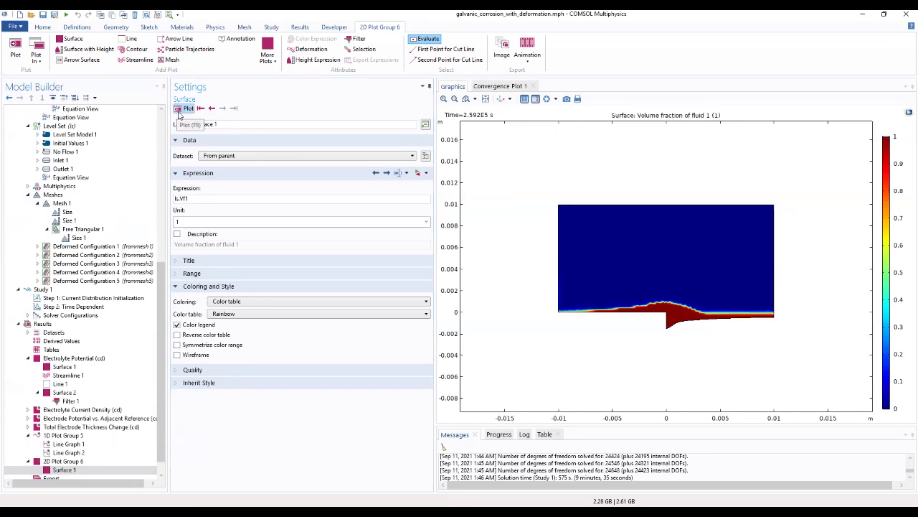
Add a Contour plot with the expression ls.Vf1 to 2D Plot Group 6.
click(63, 461)
right_click(56, 460)
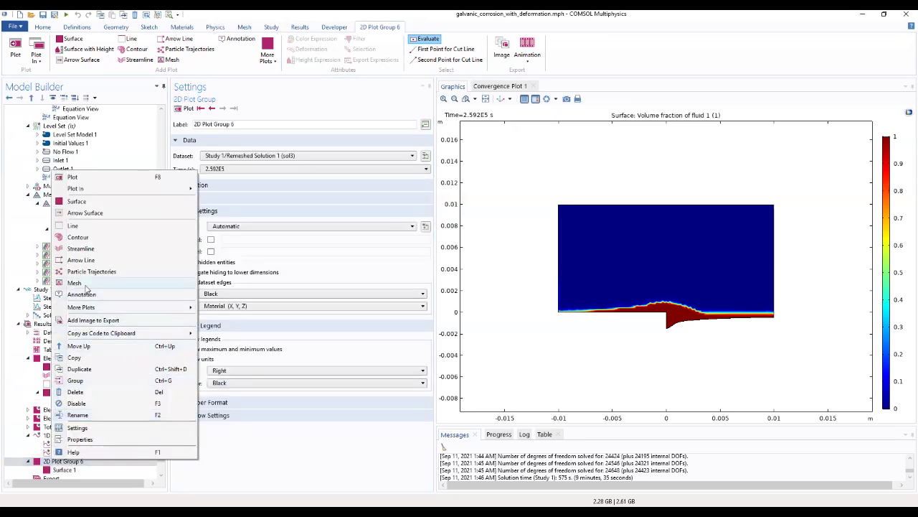
click(80, 238)
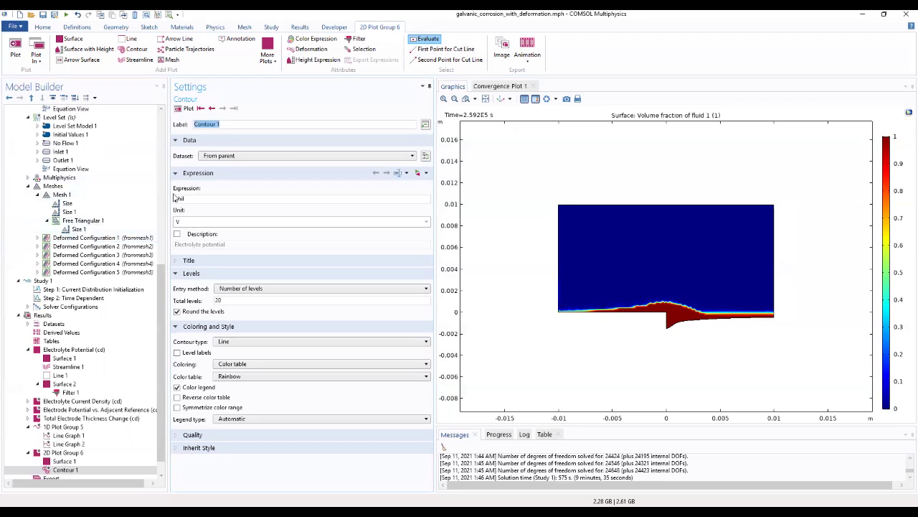
drag(185, 198, 165, 202)
text(ls.Vf)
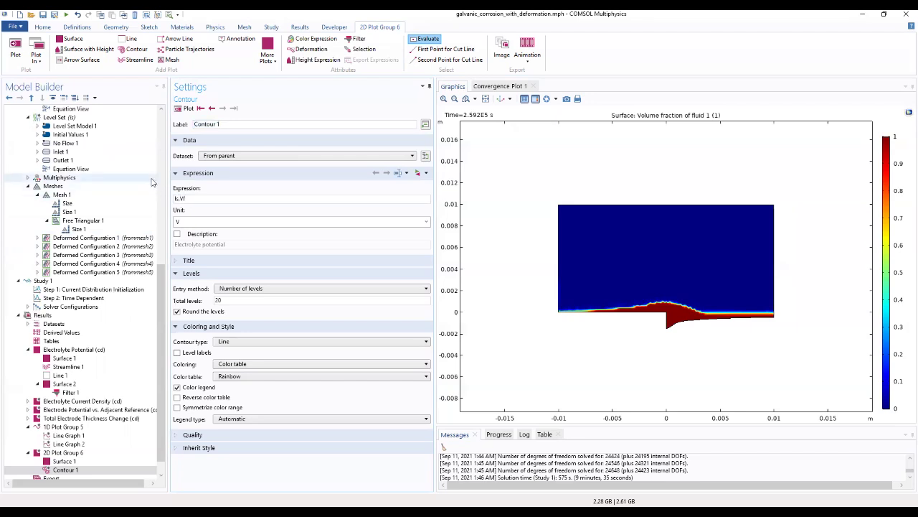
text(1)
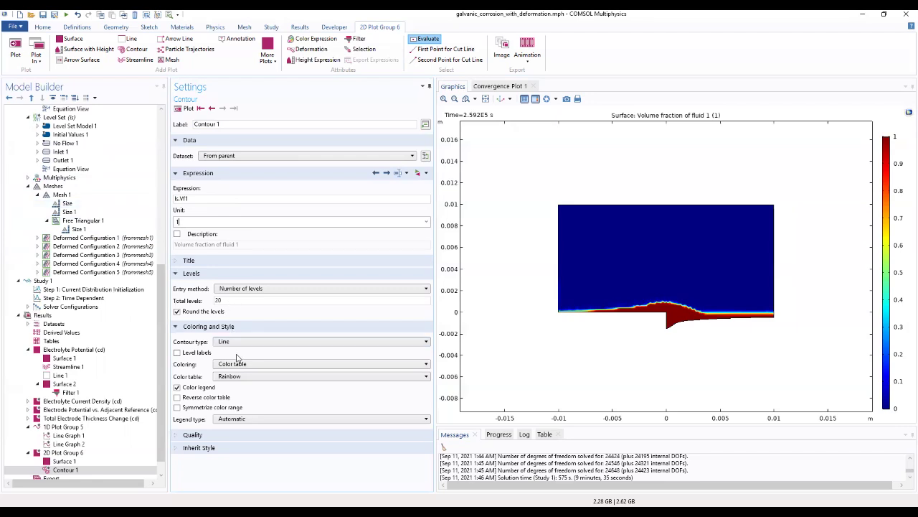
Switch the contour's level entry method to Levels and define a single level at 0.5.
double_click(218, 300)
click(279, 312)
click(265, 288)
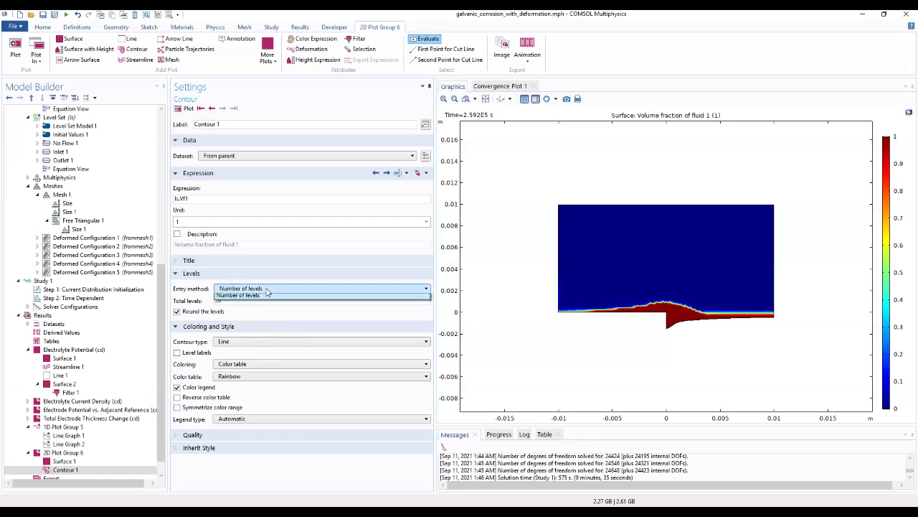
click(264, 300)
drag(235, 298, 198, 302)
text(0.5)
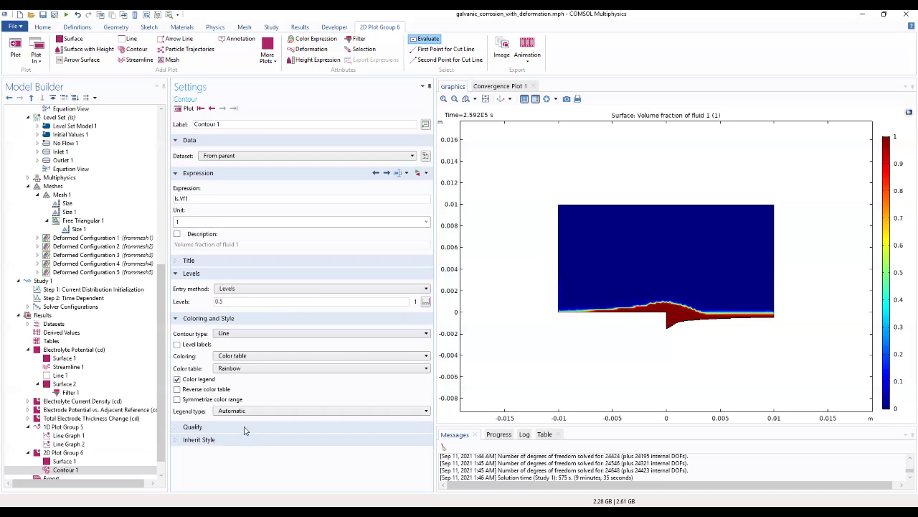
Give the contour line a uniform black coloring and plot it.
click(260, 357)
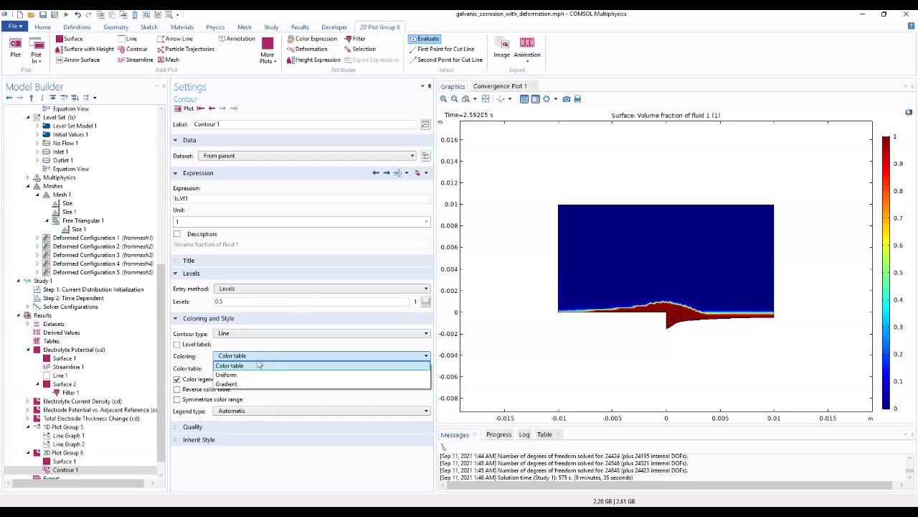
click(255, 375)
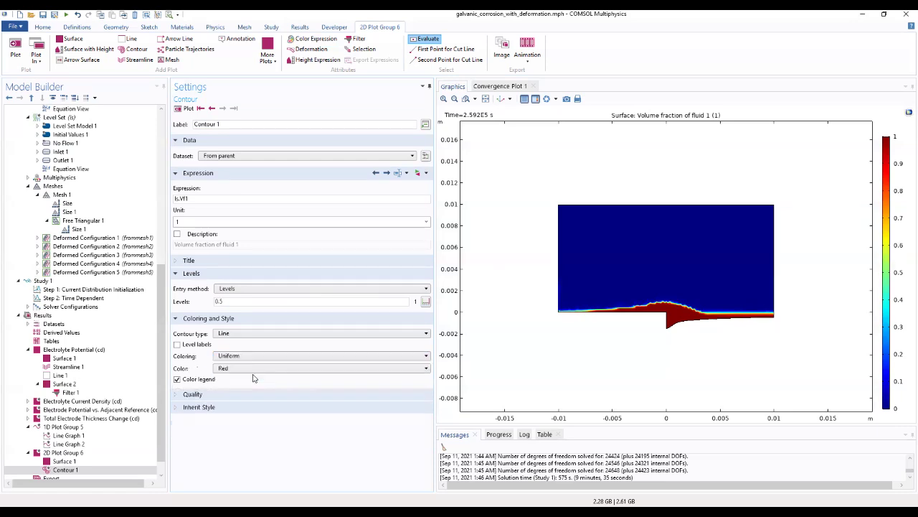
click(253, 369)
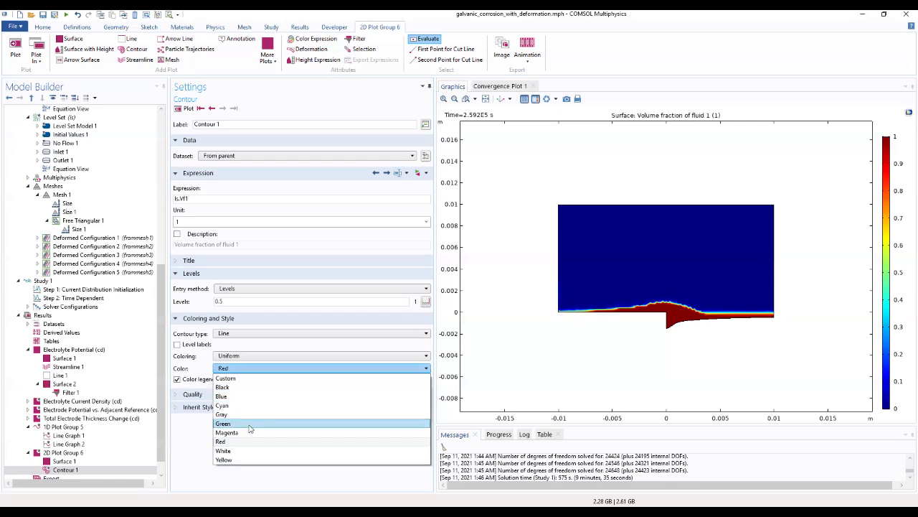
click(240, 388)
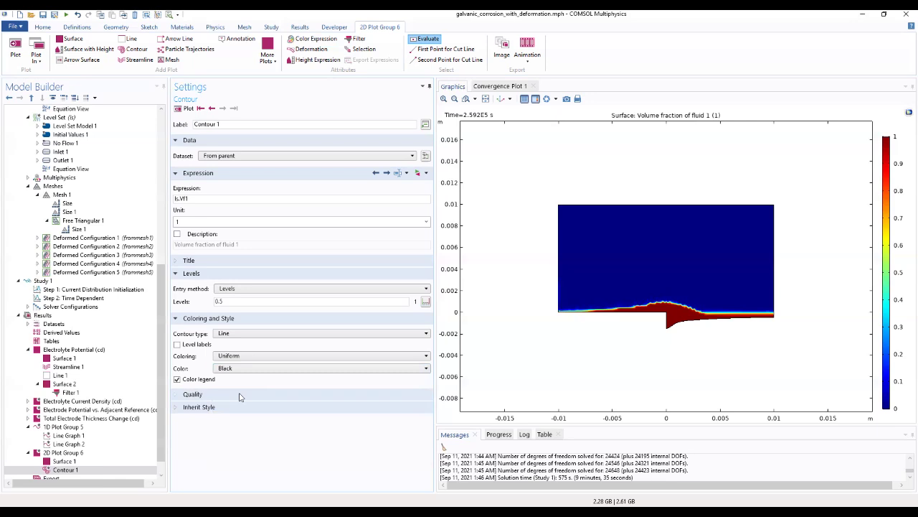
click(179, 110)
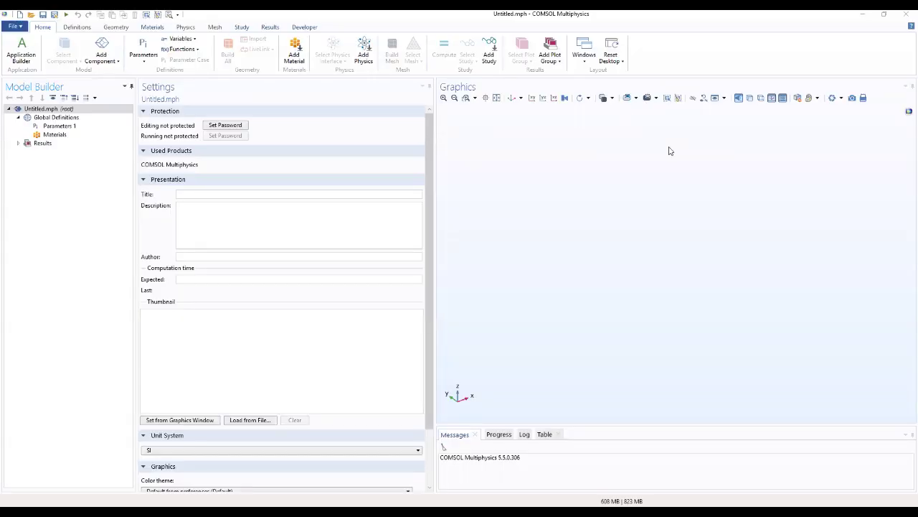
Start a new model with the Model Wizard and choose a 3D space dimension.
click(15, 28)
click(20, 37)
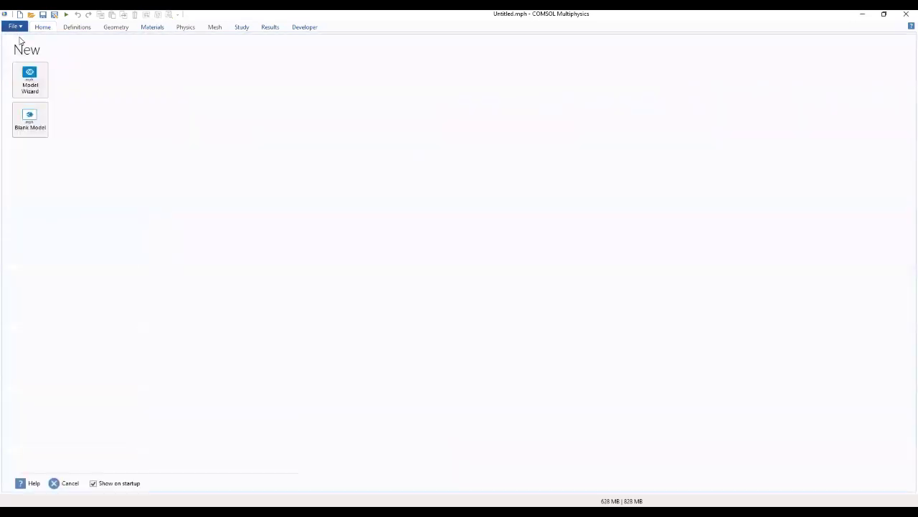
click(36, 74)
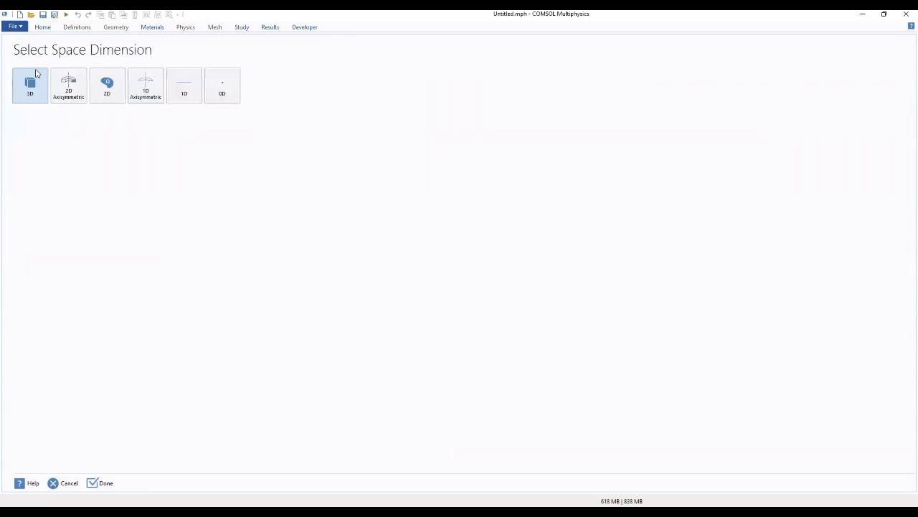
click(30, 85)
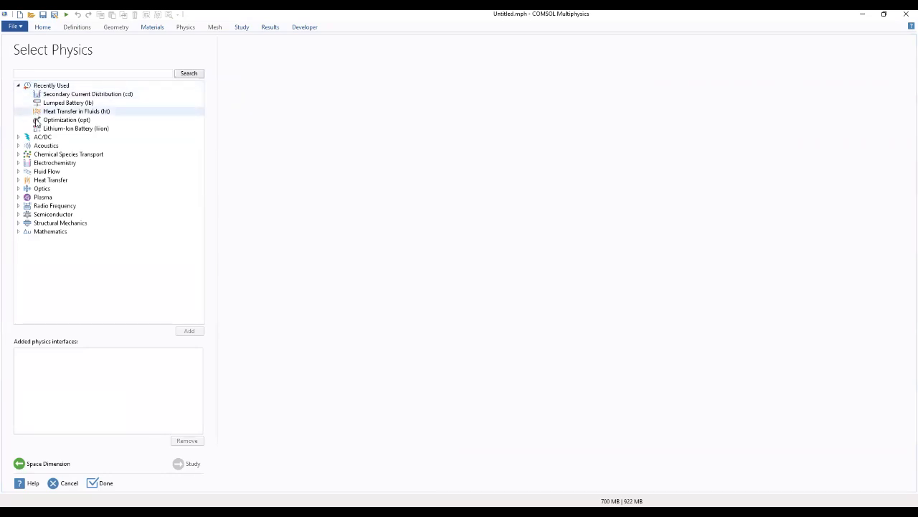
Add the Secondary Current Distribution (cd) interface from the Electrochemistry branch to the new model.
click(19, 163)
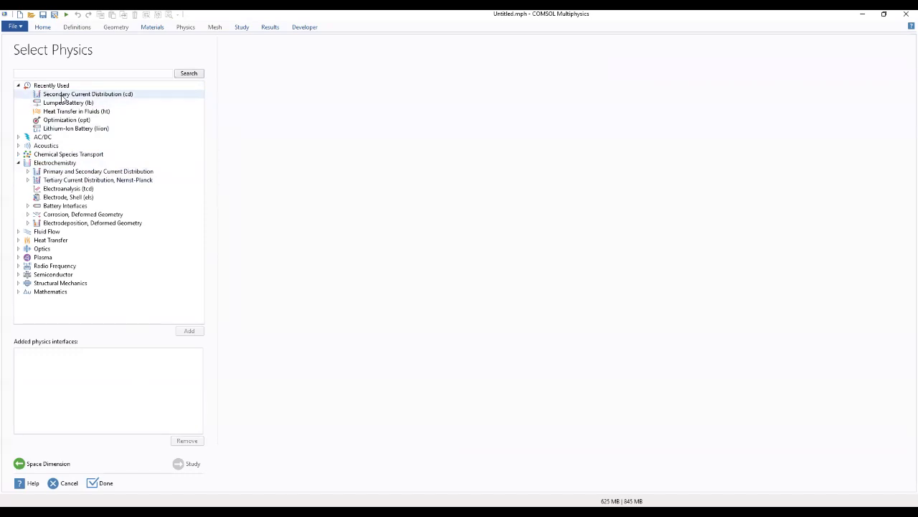
click(28, 180)
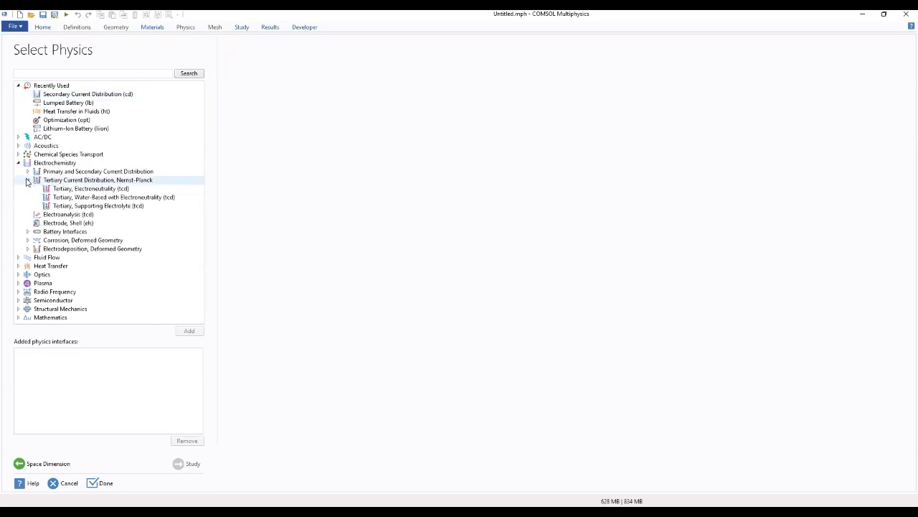
click(29, 180)
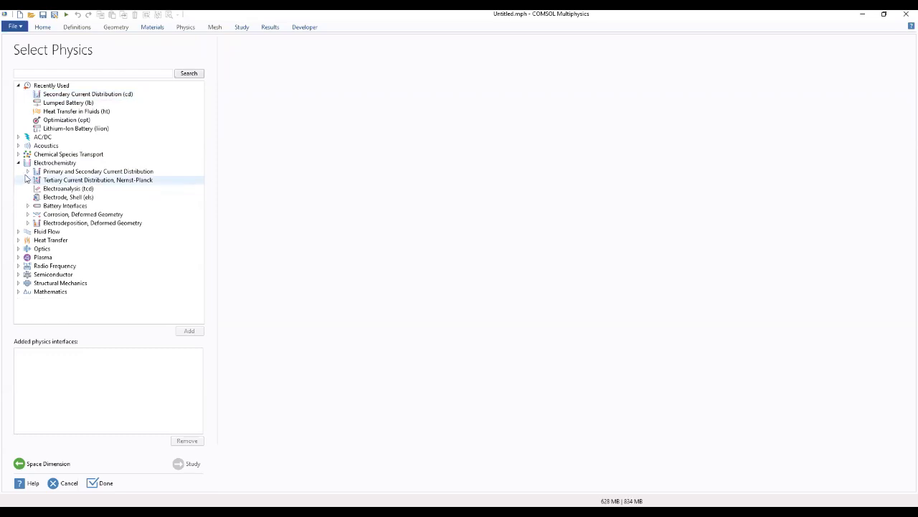
click(28, 172)
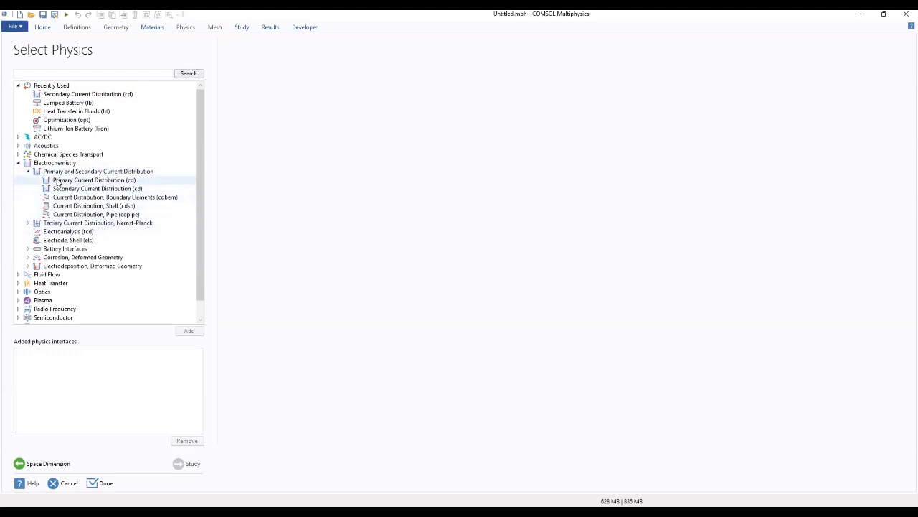
click(81, 174)
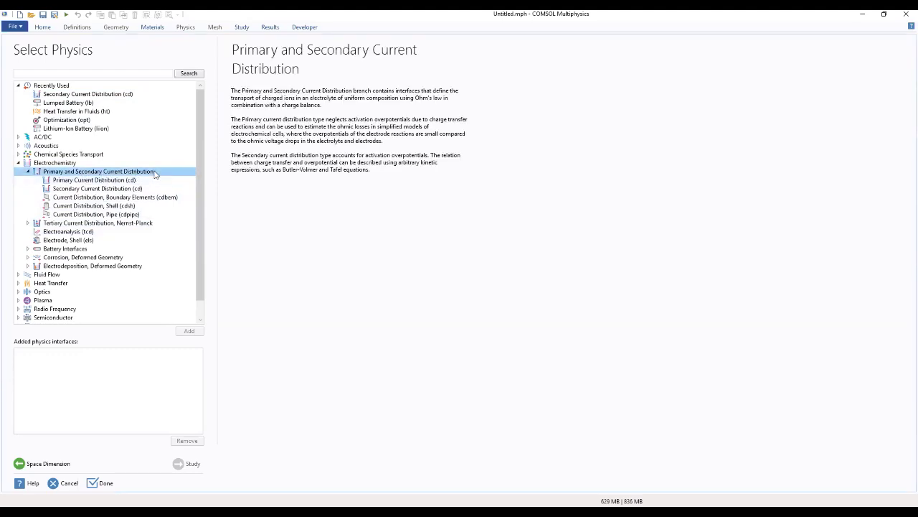
click(103, 189)
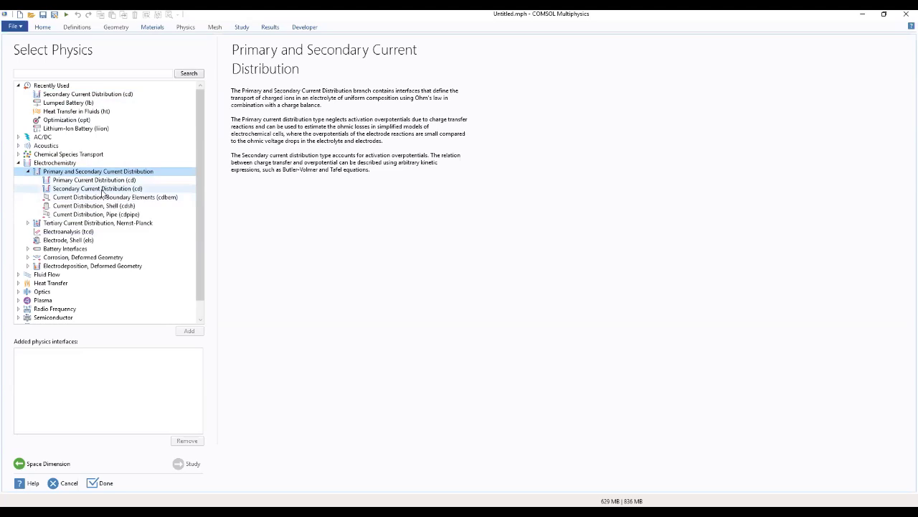
click(196, 334)
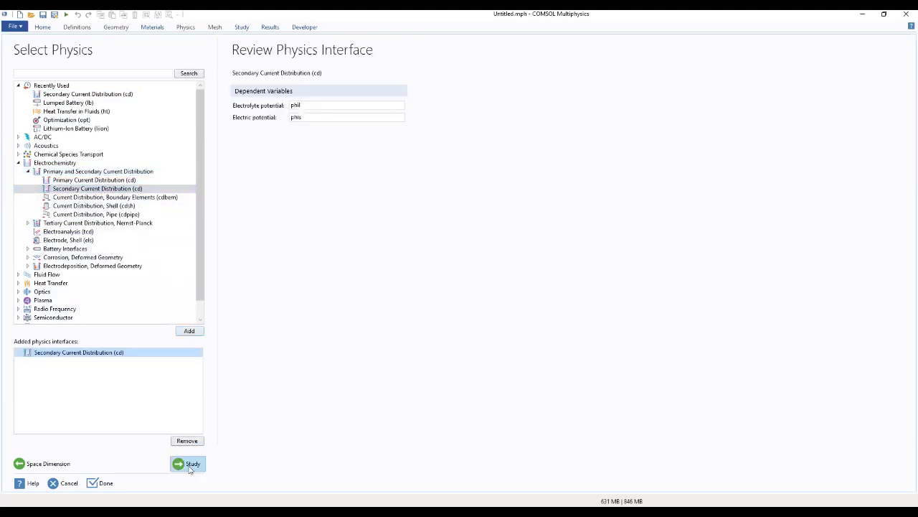
Choose the Time Dependent with Initialization study and finish creating the model.
click(188, 464)
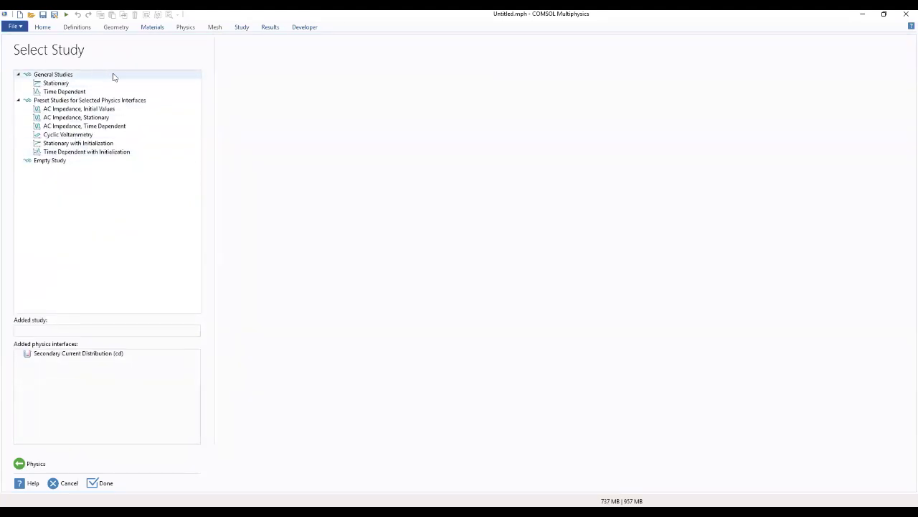
click(83, 154)
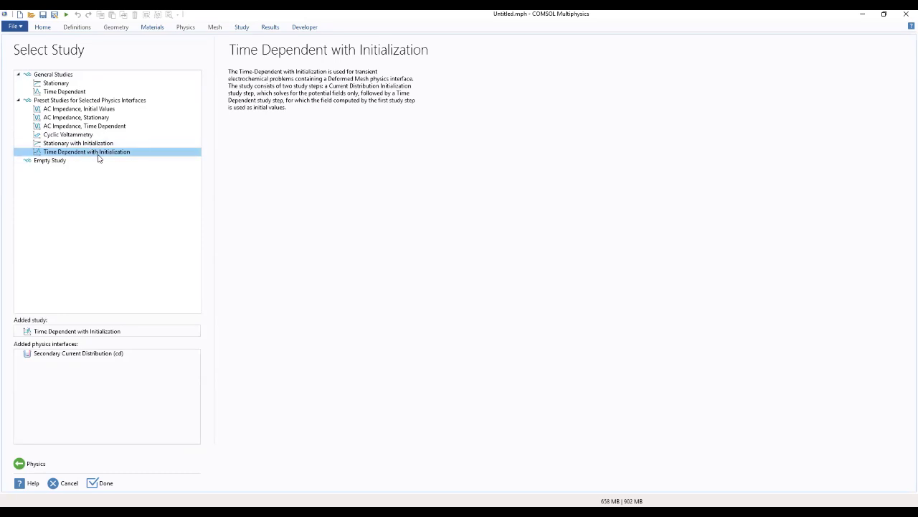
click(104, 484)
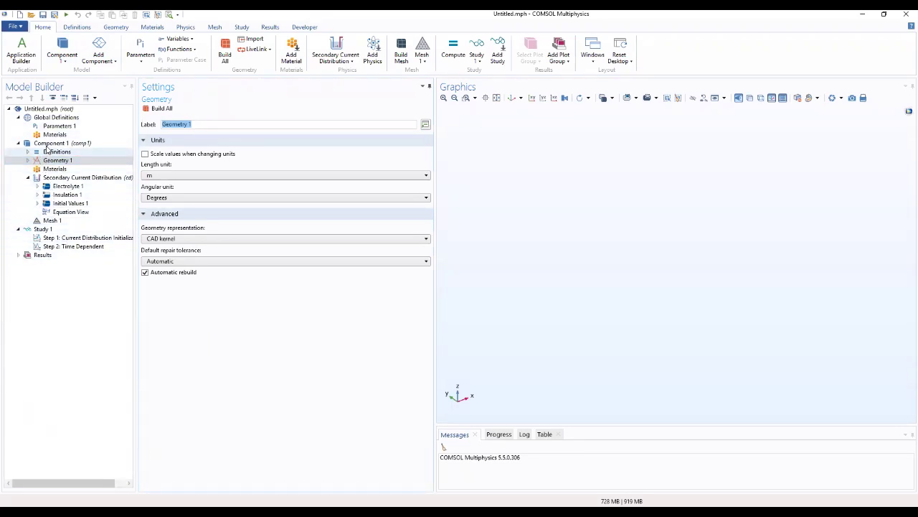
Start loading Parameters 1 from a file and browse to C:\Program Files\COMSOL\COMSOL55\Multiphysics\applications.
click(51, 126)
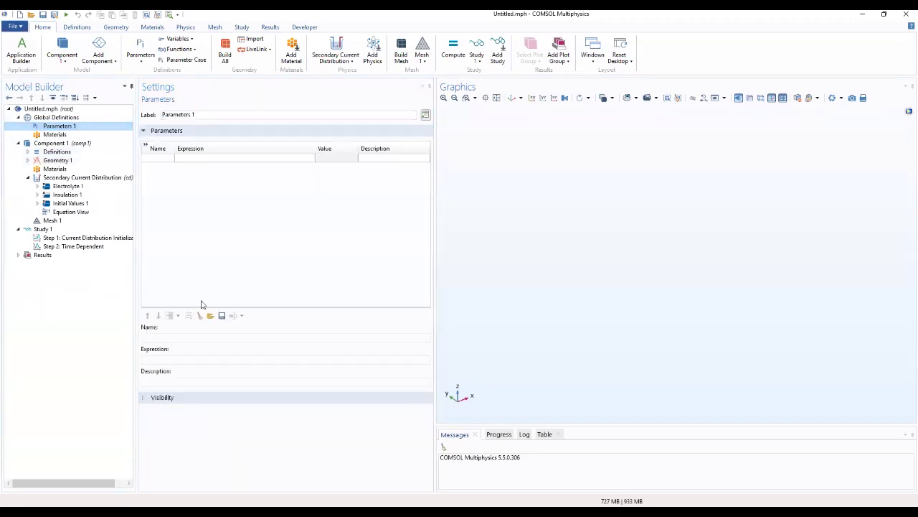
click(209, 318)
click(76, 237)
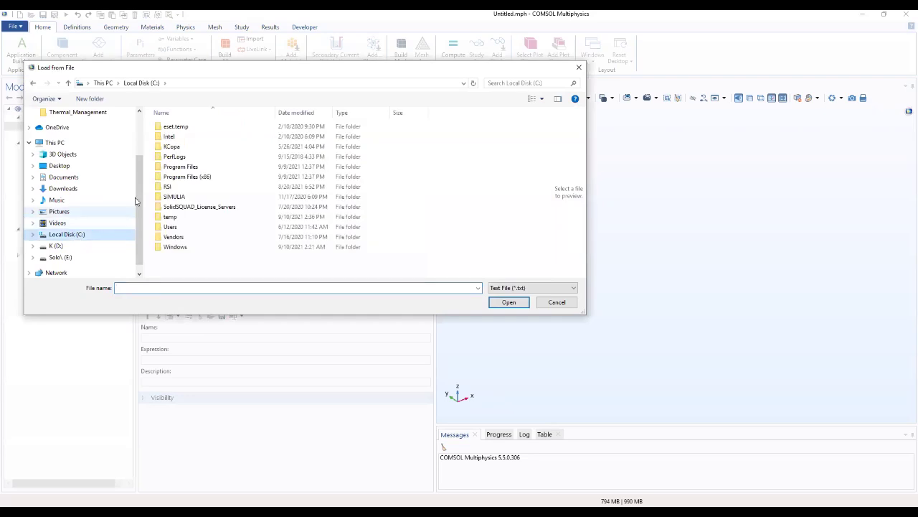
double_click(189, 166)
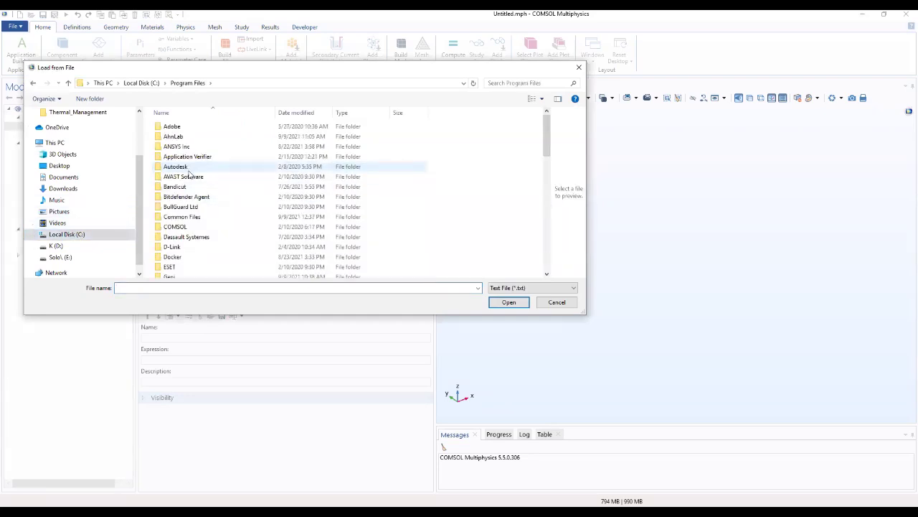
double_click(178, 226)
click(190, 140)
double_click(190, 138)
double_click(191, 130)
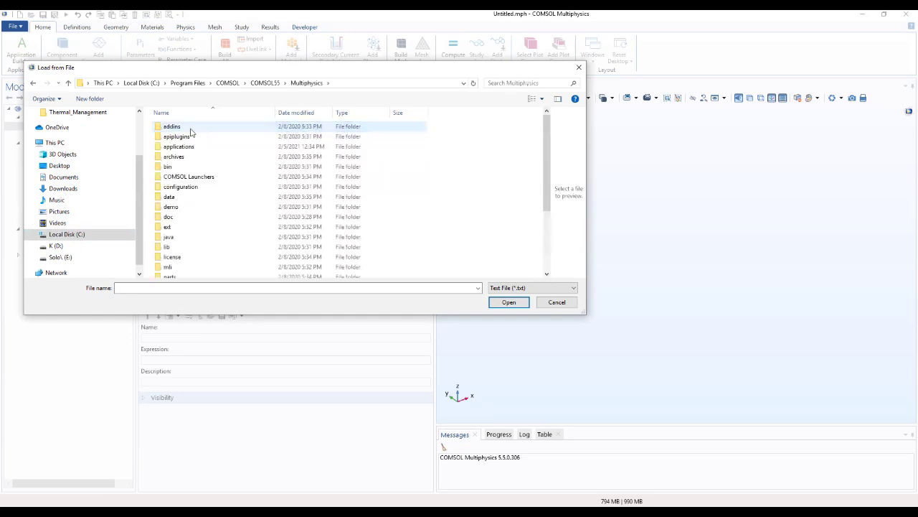
double_click(187, 147)
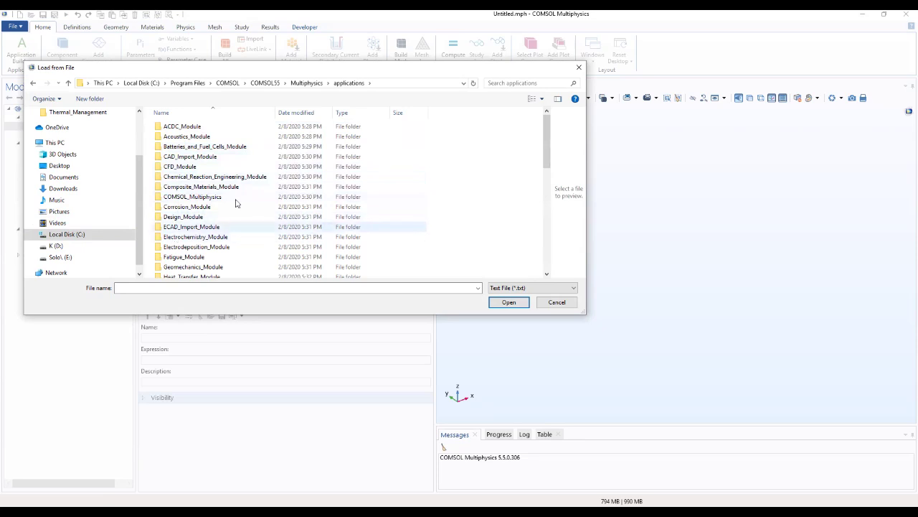
Search the applications folder for "decorative" and load the decorative_plating_parameters text file into the parameters.
click(516, 81)
click(515, 94)
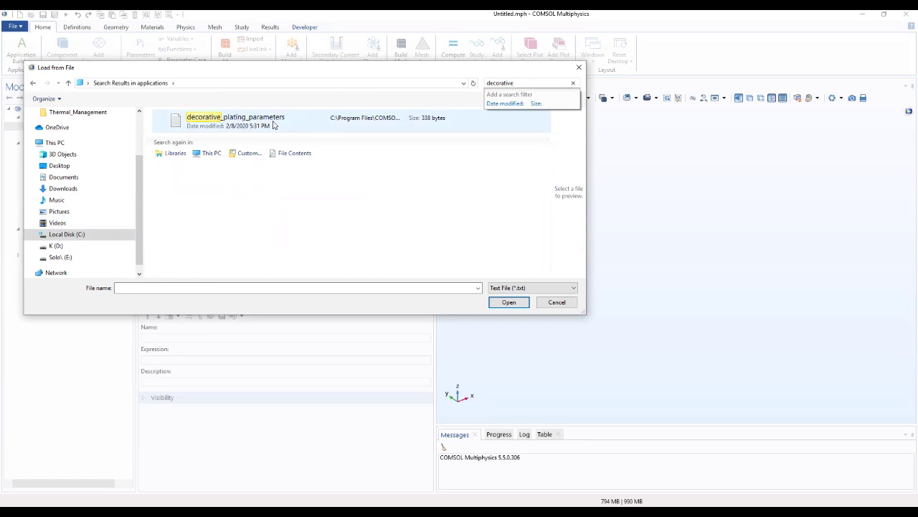
click(273, 125)
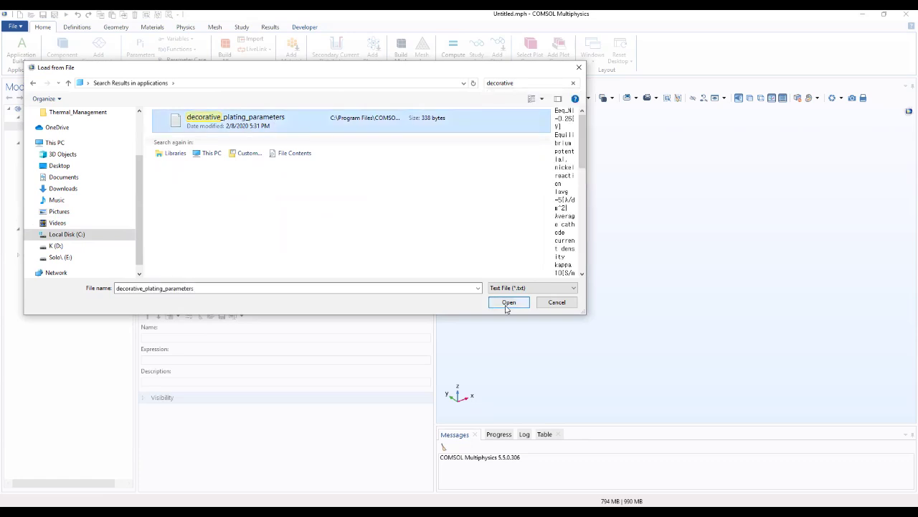
click(538, 84)
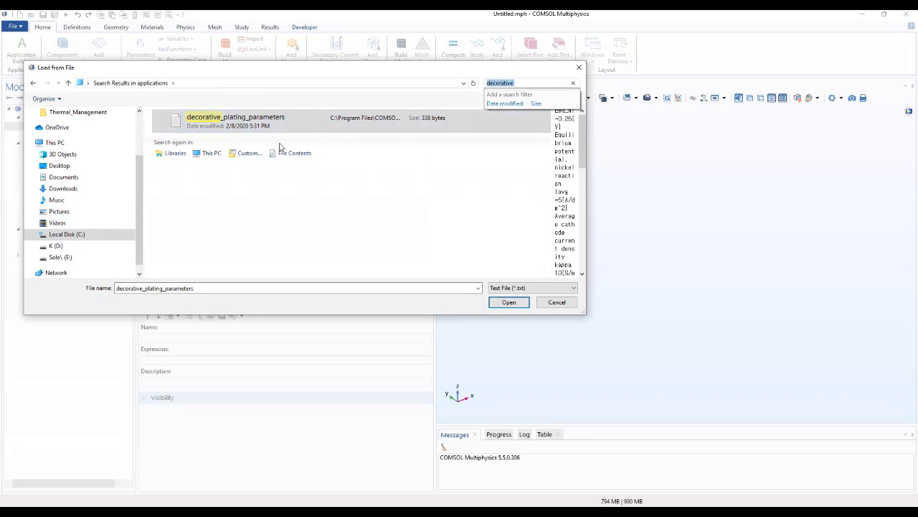
click(253, 127)
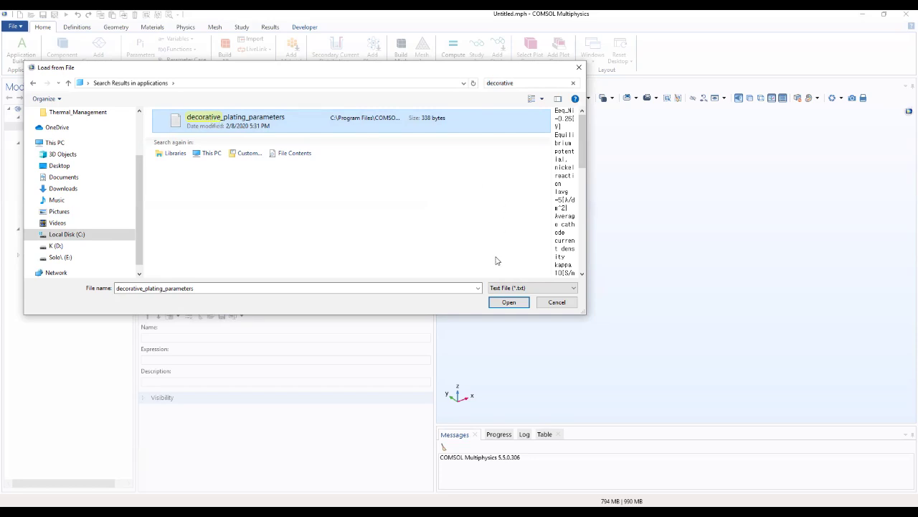
click(509, 302)
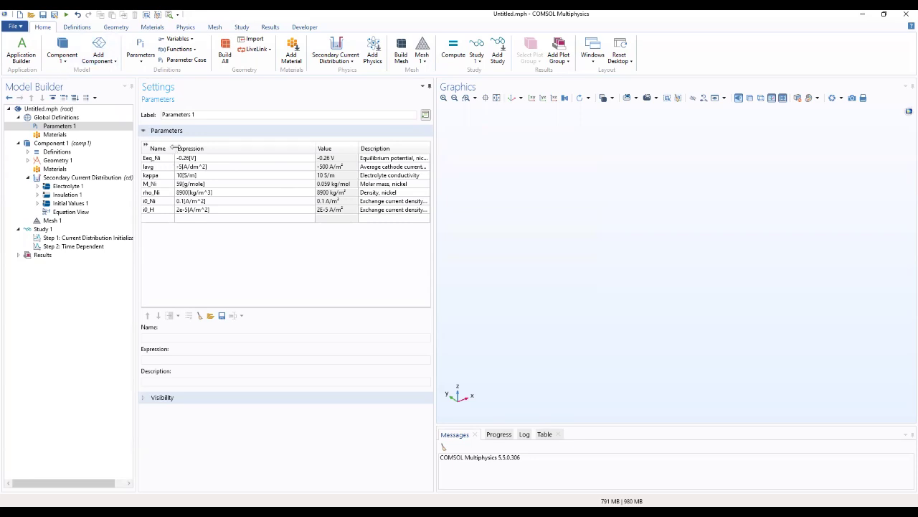
Adjust the parameter table's column widths and expand the table to examine the loaded names, expressions, values and descriptions.
drag(174, 148, 191, 148)
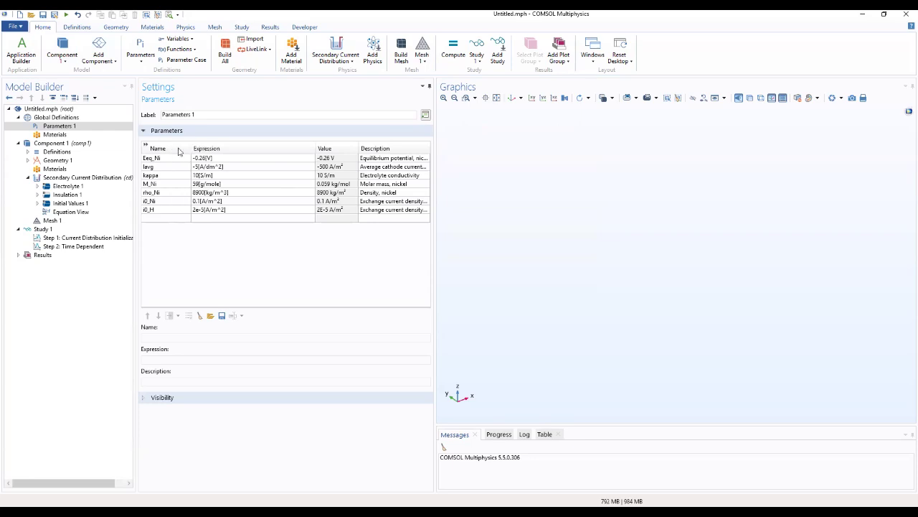
drag(315, 147, 336, 148)
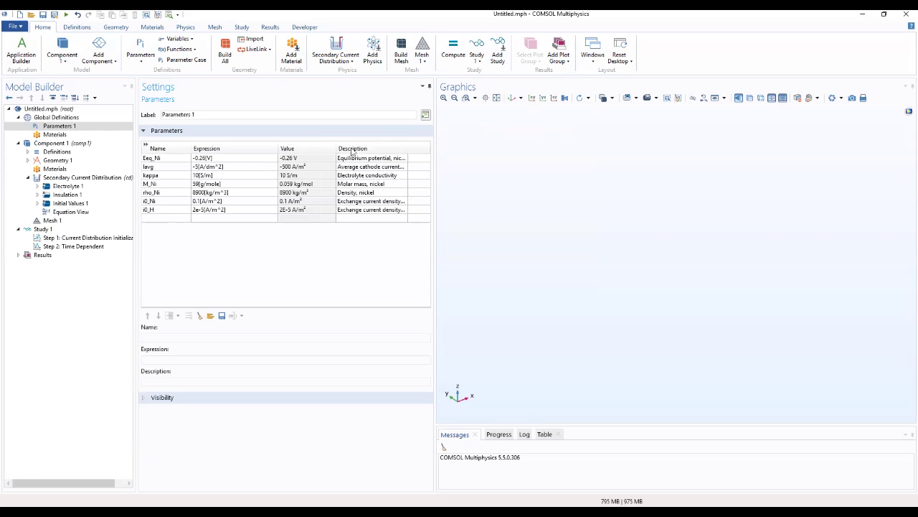
drag(408, 145, 429, 149)
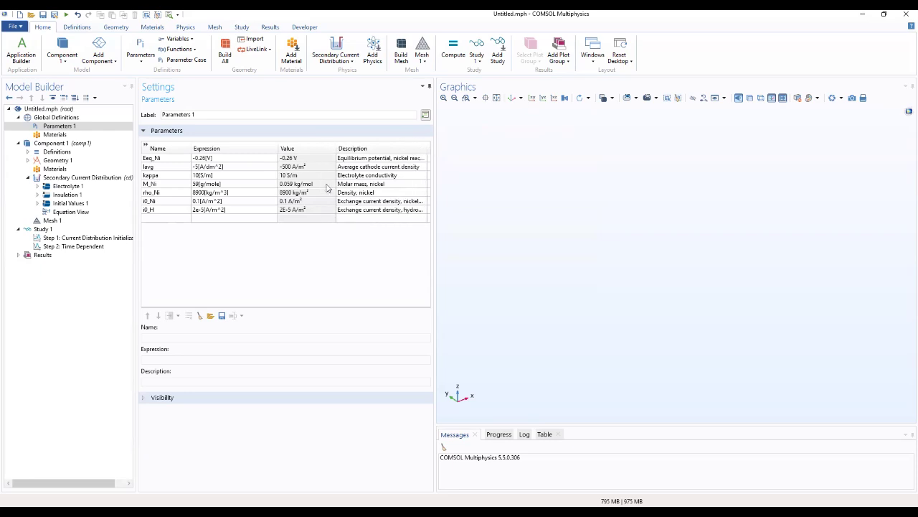
click(146, 145)
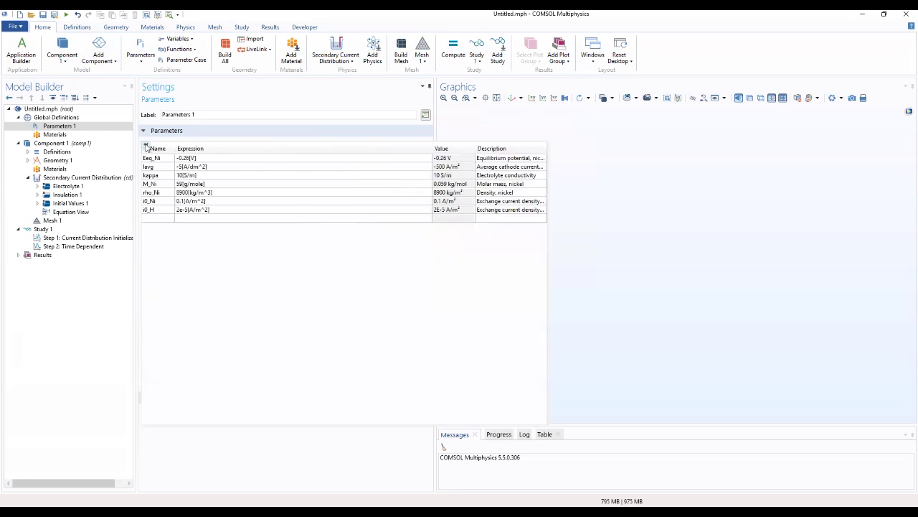
Insert the geometry sequence from the decorative_plating_geom_sequence file into Geometry 1 and build all of it.
click(67, 162)
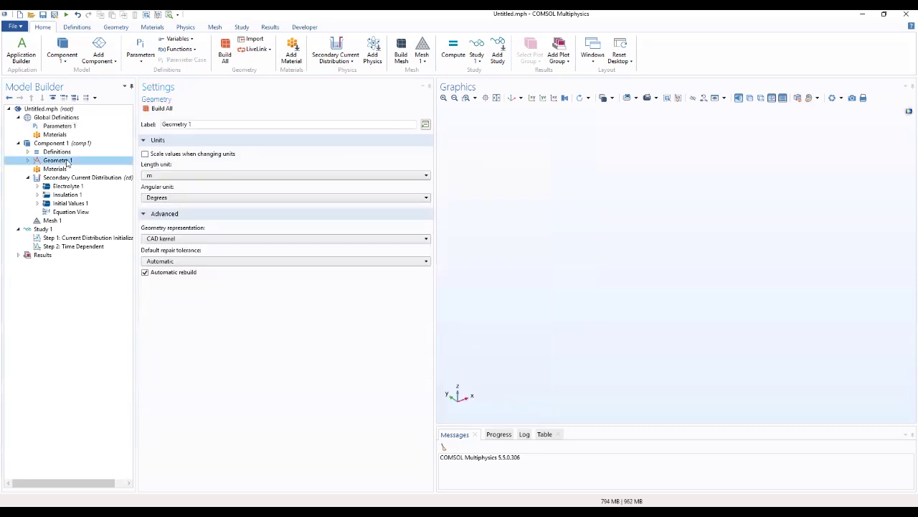
right_click(67, 163)
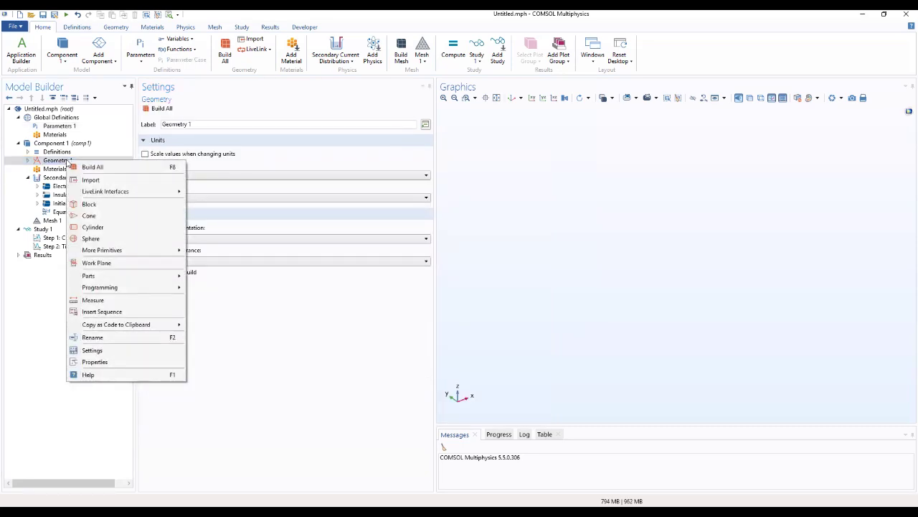
click(109, 313)
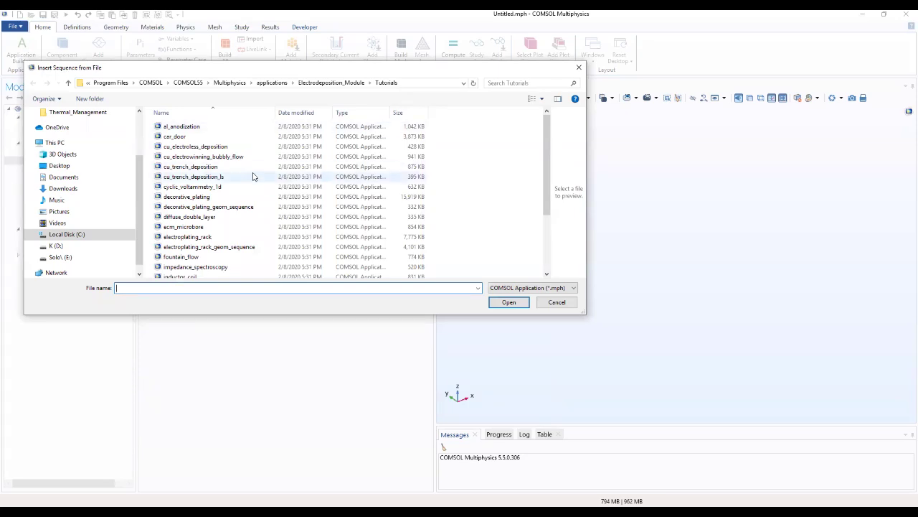
scroll(253, 172, down, 3)
scroll(252, 182, up, 2)
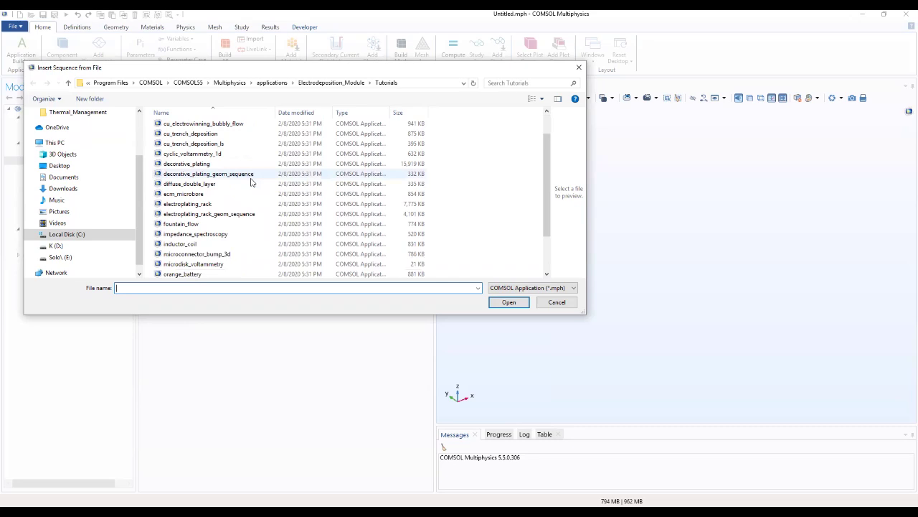
click(252, 174)
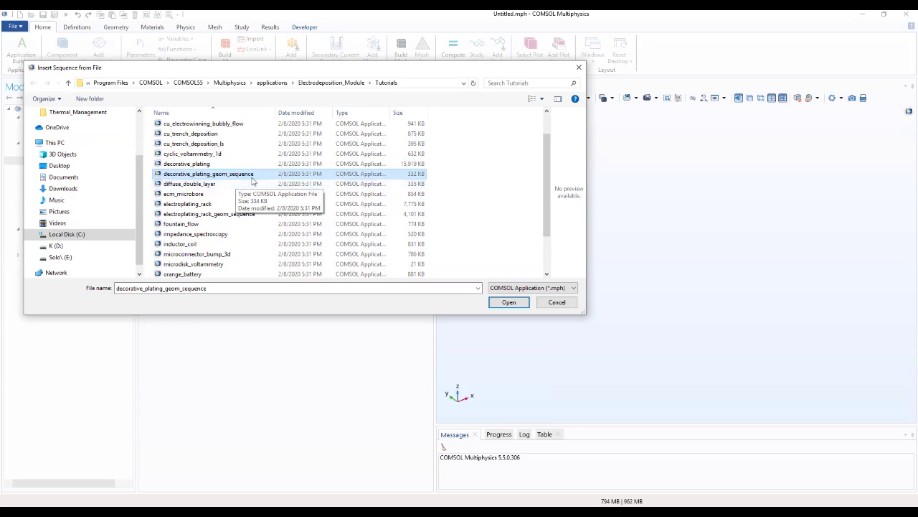
click(510, 302)
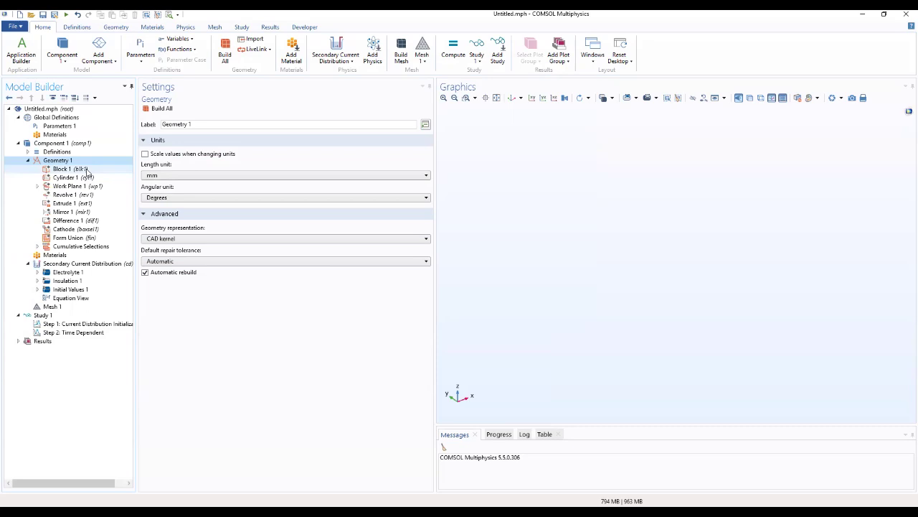
click(161, 108)
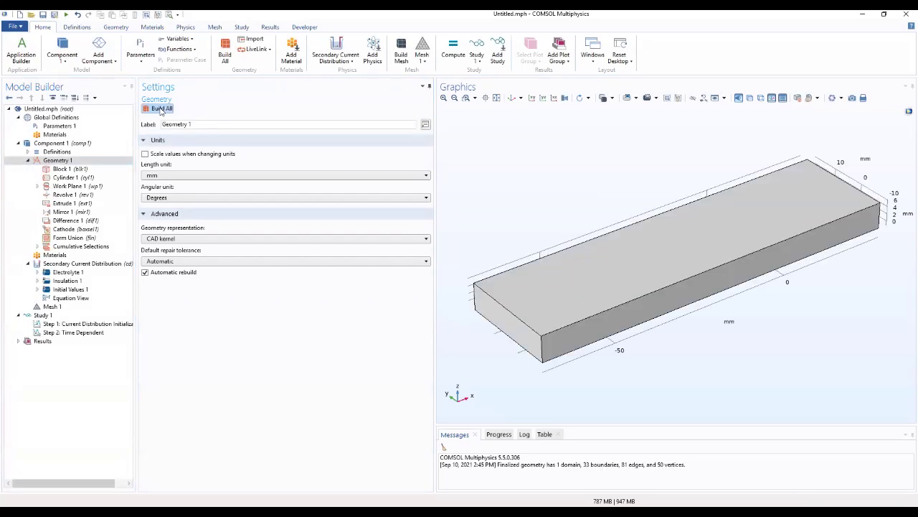
Make the geometry display transparent and examine the part inside the block from several angles.
drag(626, 216, 812, 217)
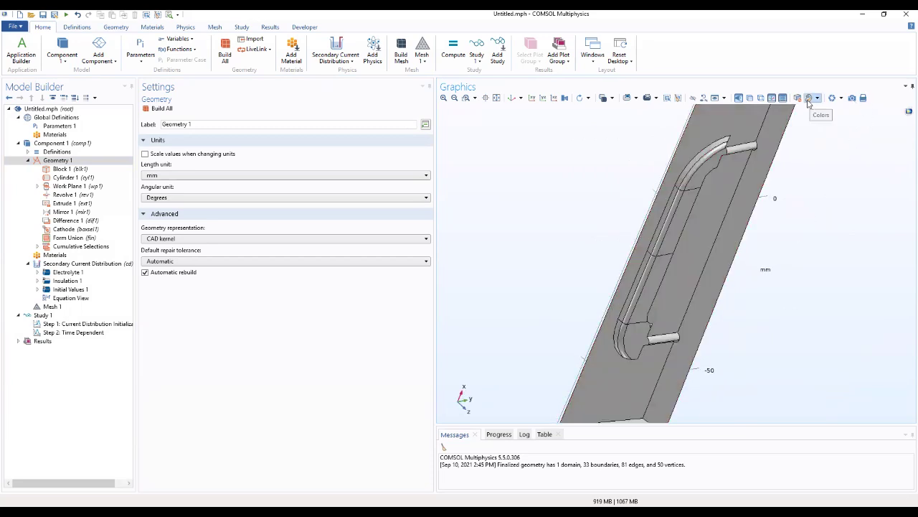
click(750, 99)
drag(718, 125, 727, 262)
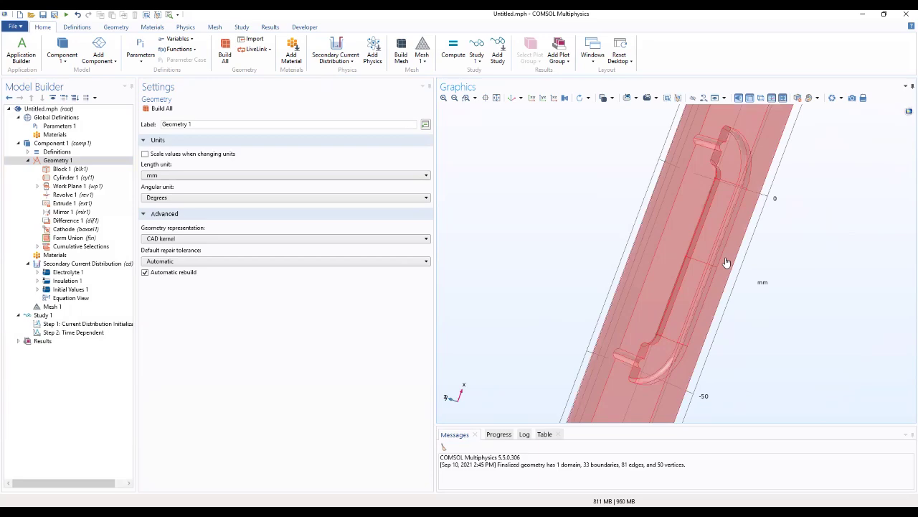
drag(753, 321, 552, 305)
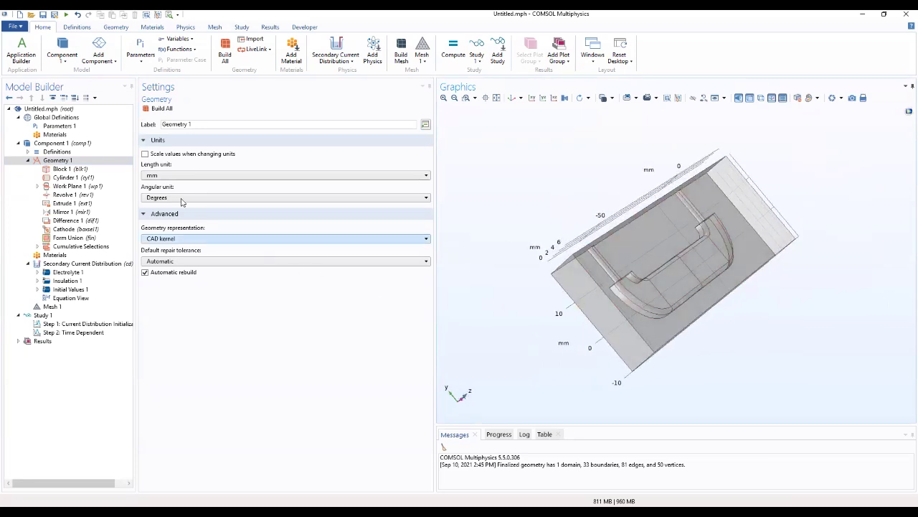
click(56, 135)
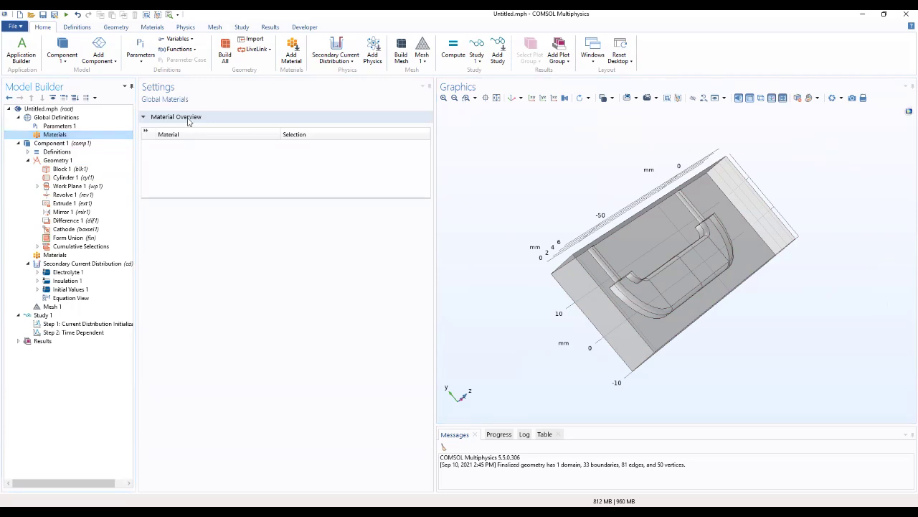
drag(591, 193, 699, 257)
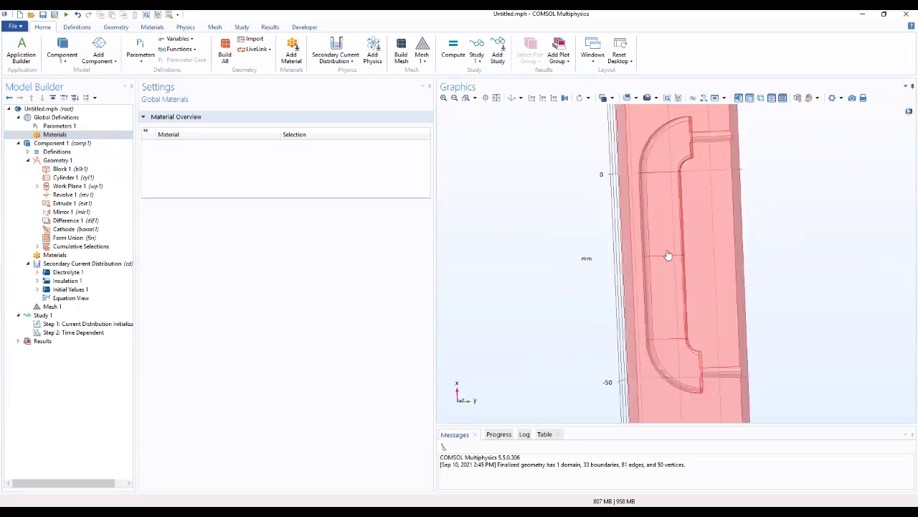
Review the Secondary Current Distribution interface's distribution type, keeping Secondary, and its discretization settings.
click(72, 265)
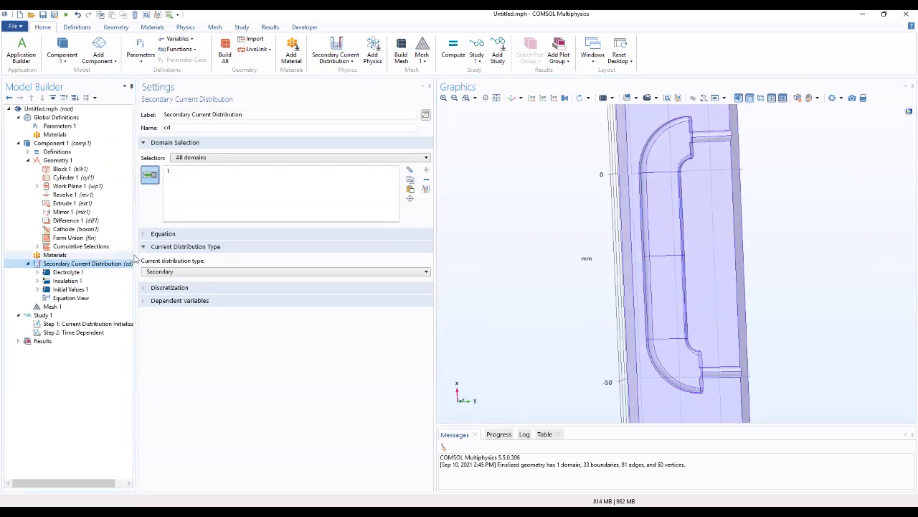
click(185, 273)
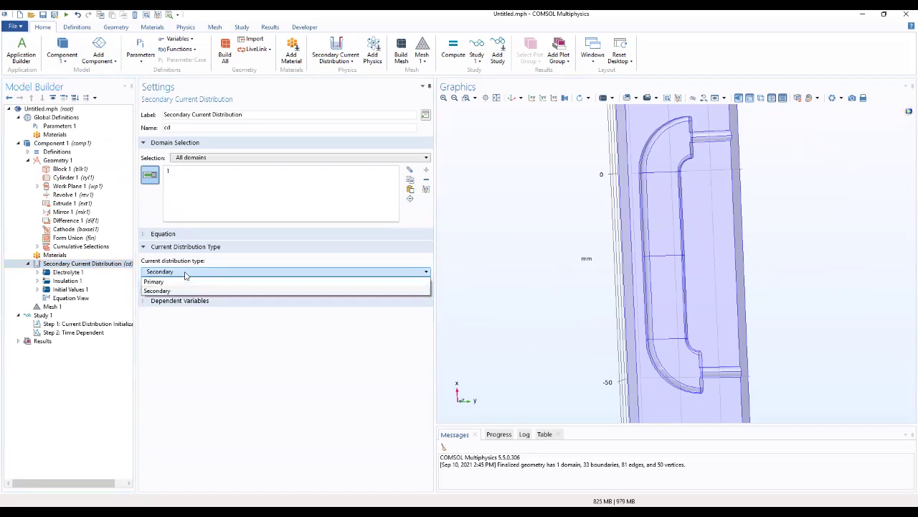
click(185, 272)
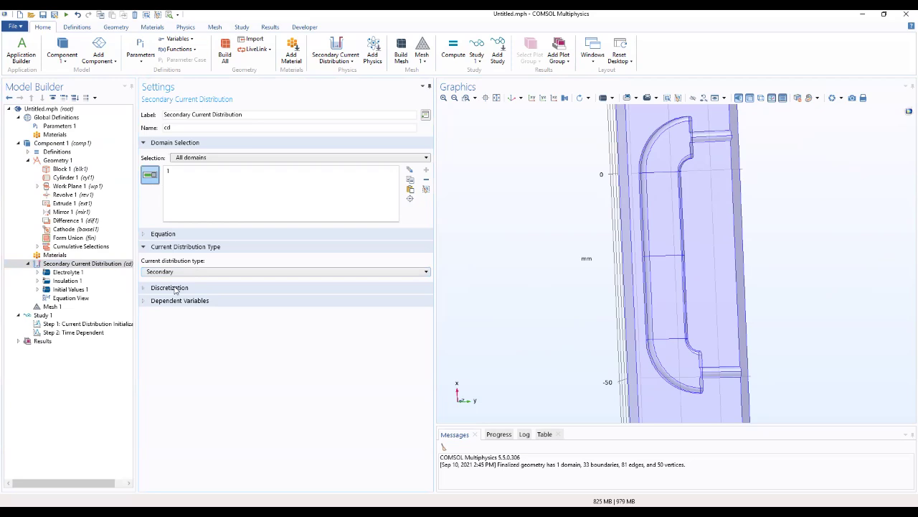
click(177, 289)
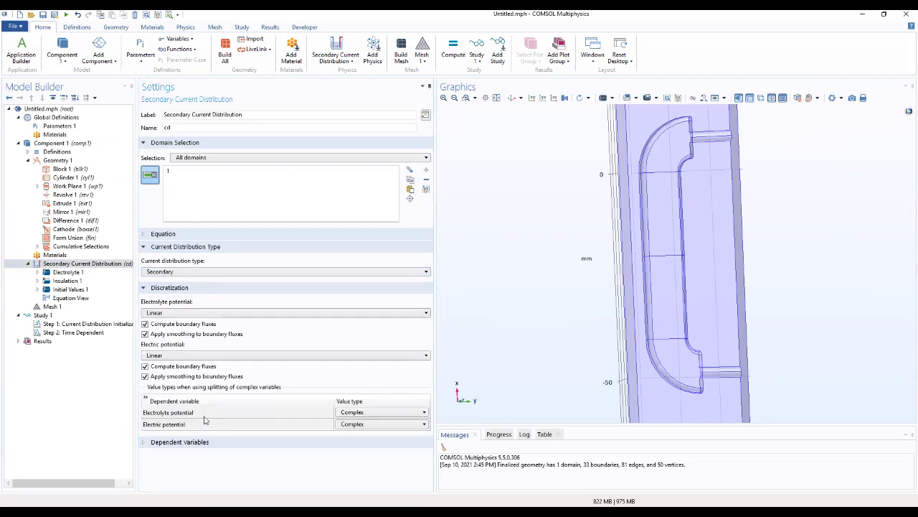
Switch the electrolyte conductivity of Electrolyte 1 to User defined.
click(66, 272)
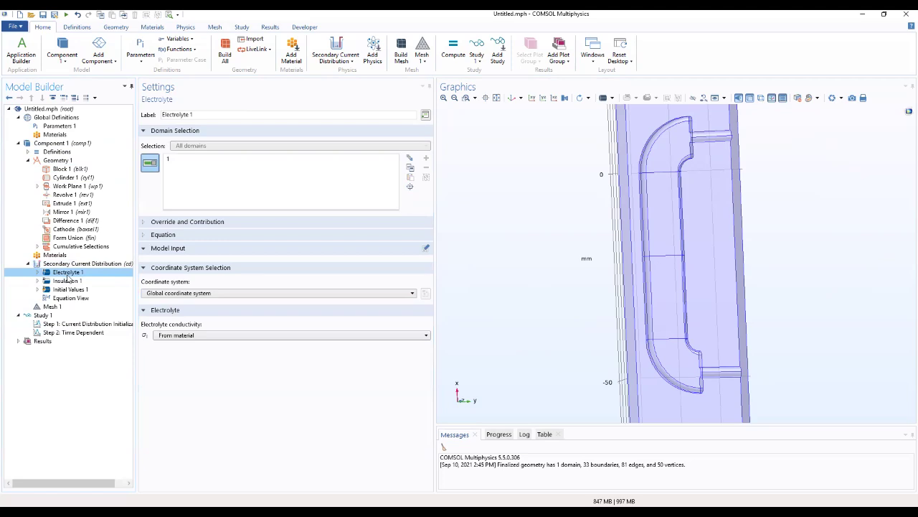
click(173, 336)
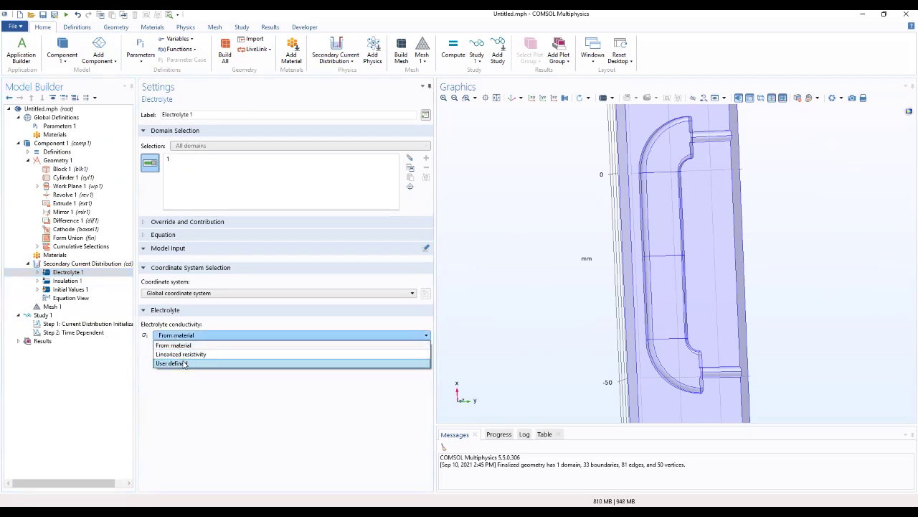
click(173, 363)
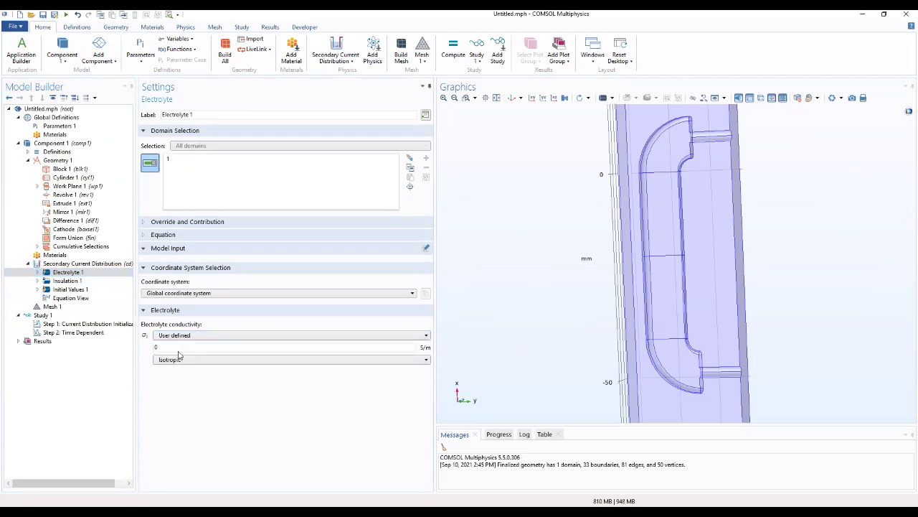